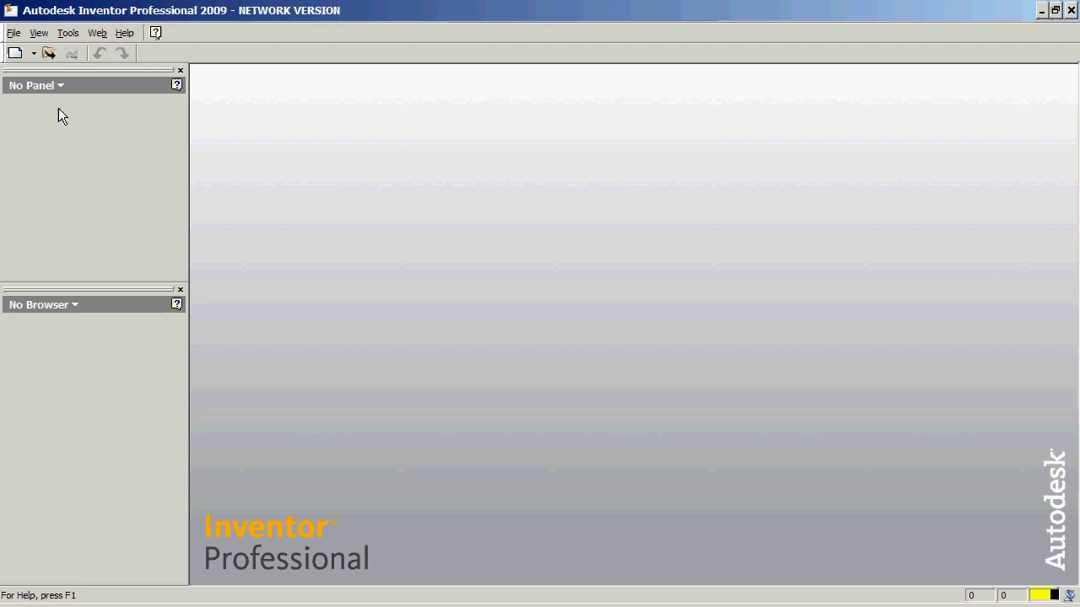
Create a new assembly document, Assembly2, from the New dropdown
click(36, 53)
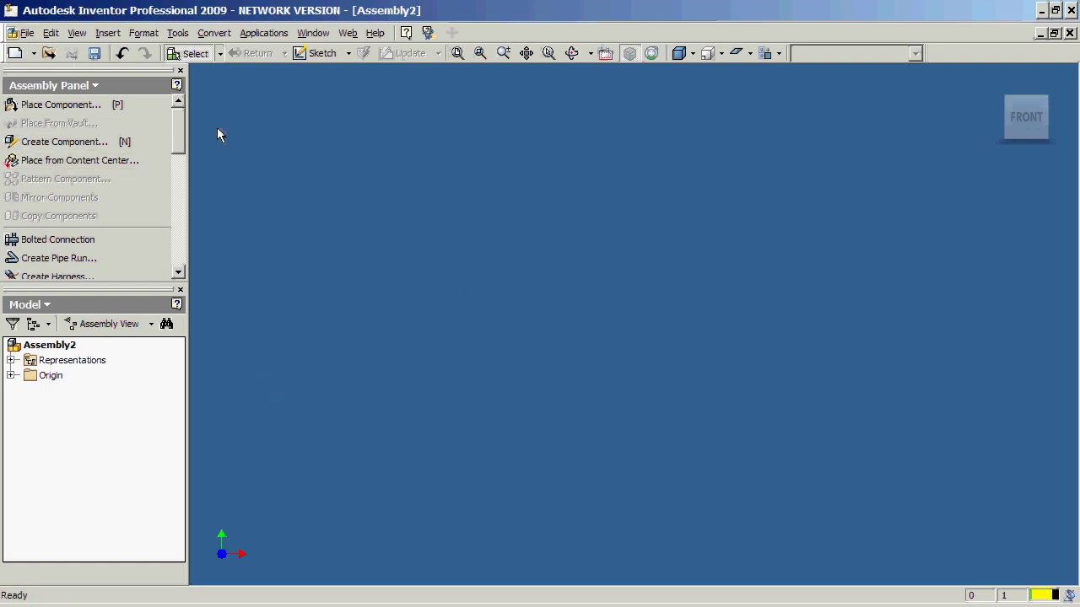
Switch the tool panel to Frame Generator and enlarge it so Beam and Column shows
click(74, 88)
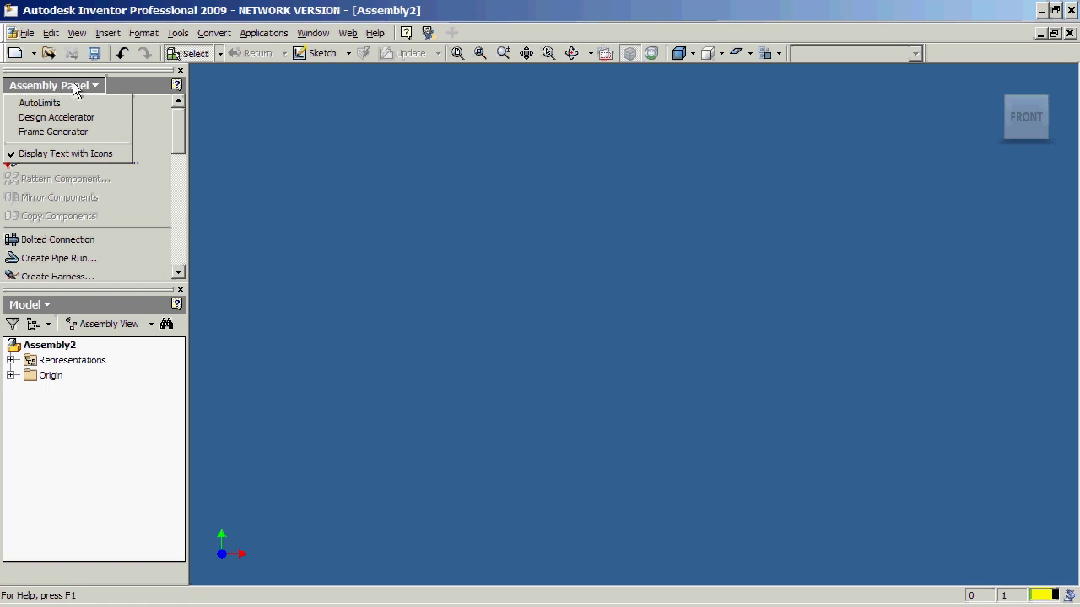
click(73, 132)
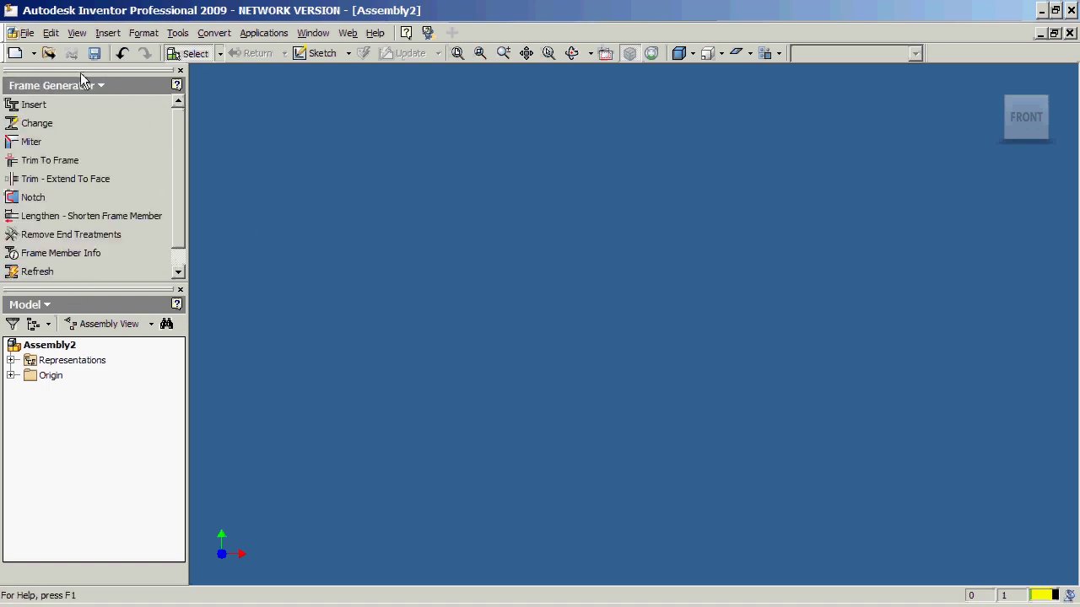
drag(148, 279, 147, 299)
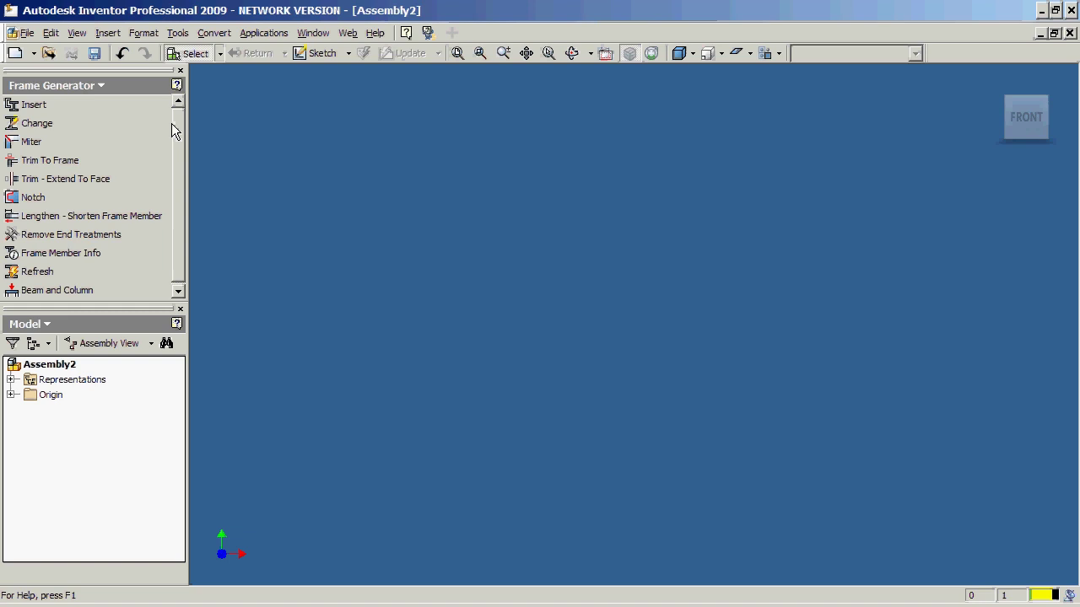
Return to Assembly Panel and create in-place component 'Skeleton', overwriting the existing Skeleton.ipt
click(74, 86)
click(71, 104)
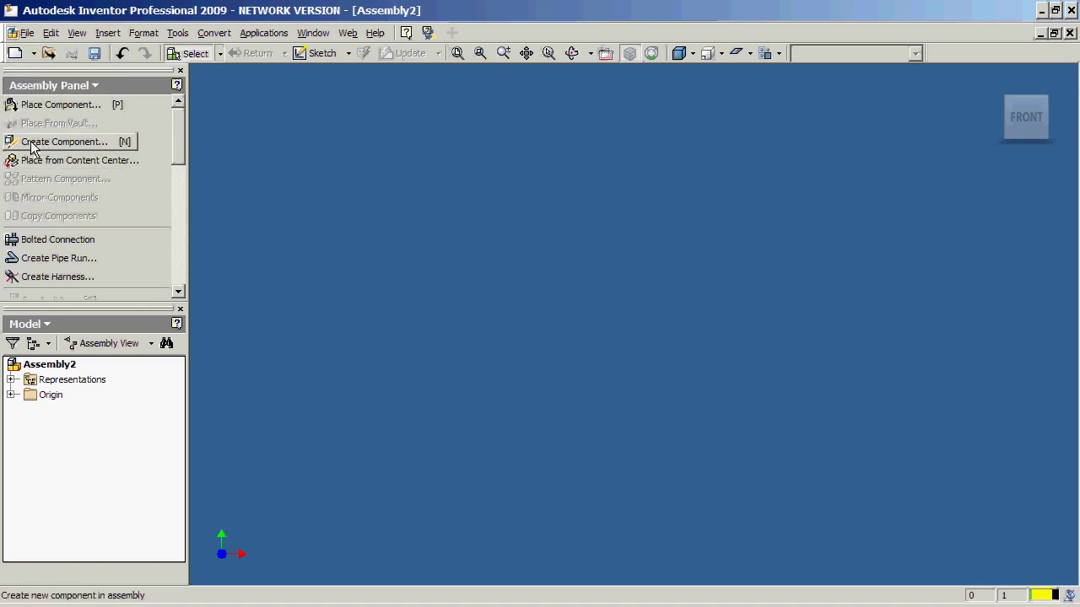
click(31, 145)
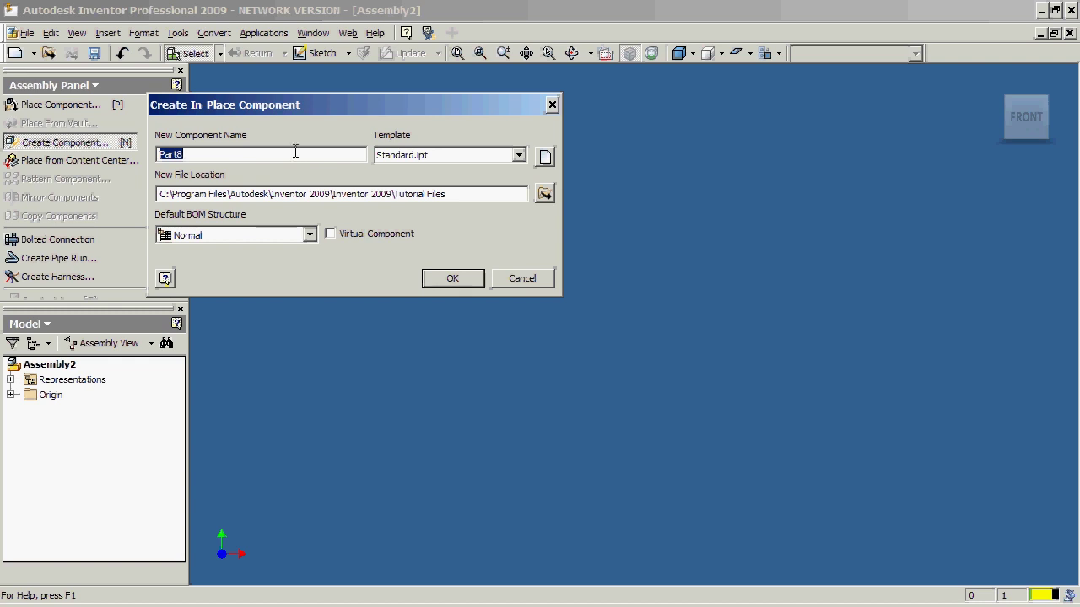
text(AS)
text(eleton)
click(447, 280)
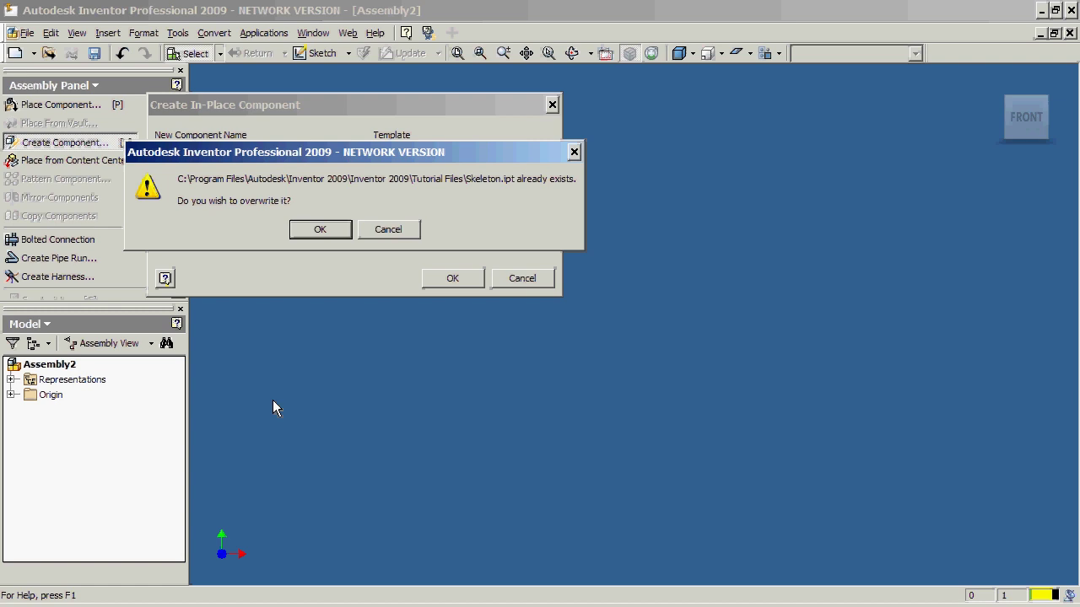
click(321, 230)
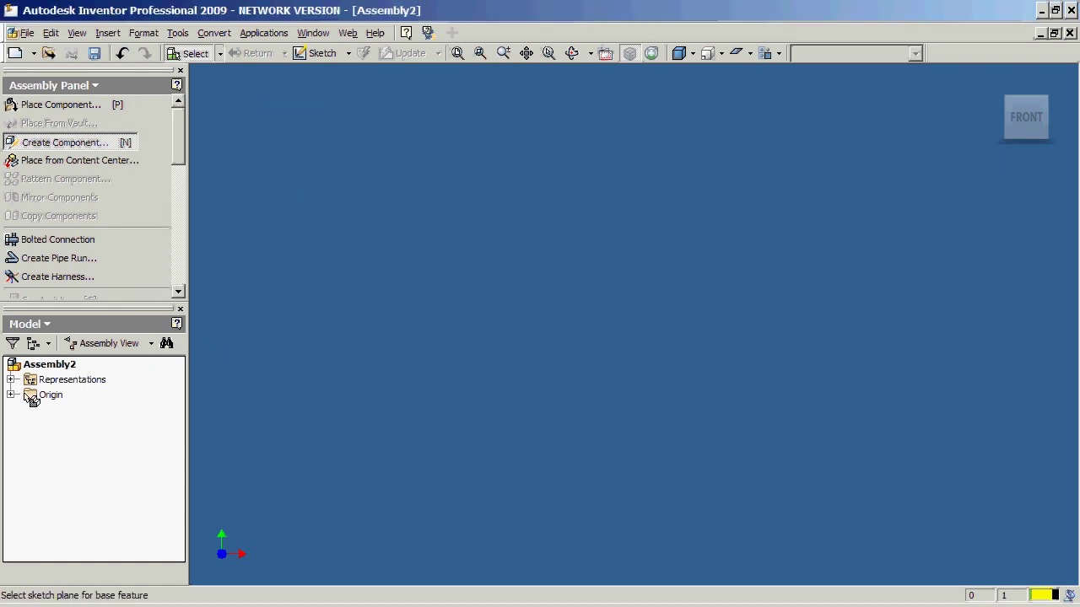
Draw a two-point rectangle on the Skeleton part's sketch plane
click(12, 394)
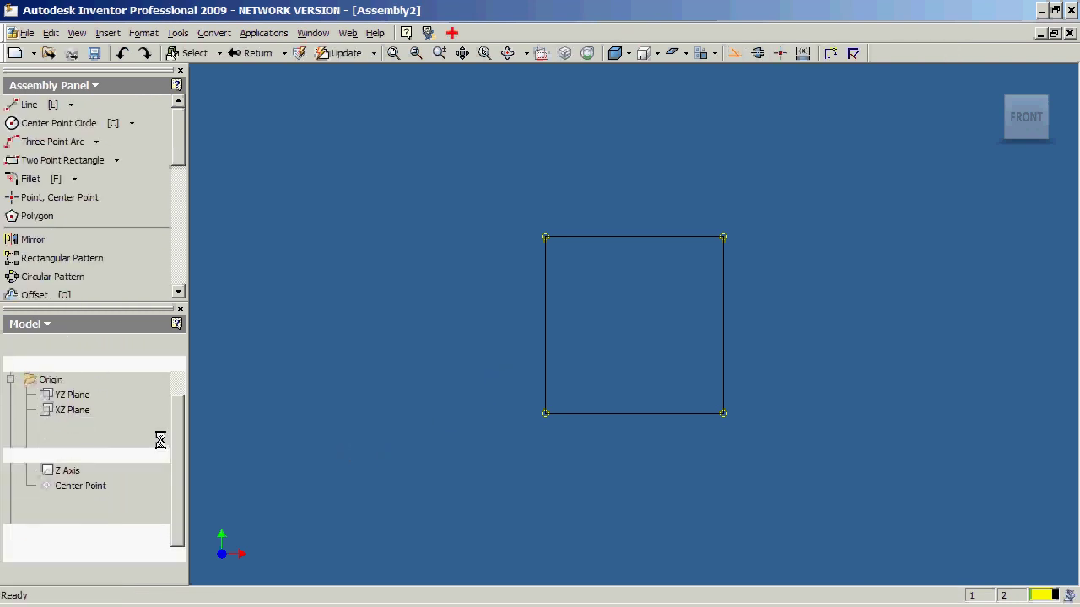
click(63, 160)
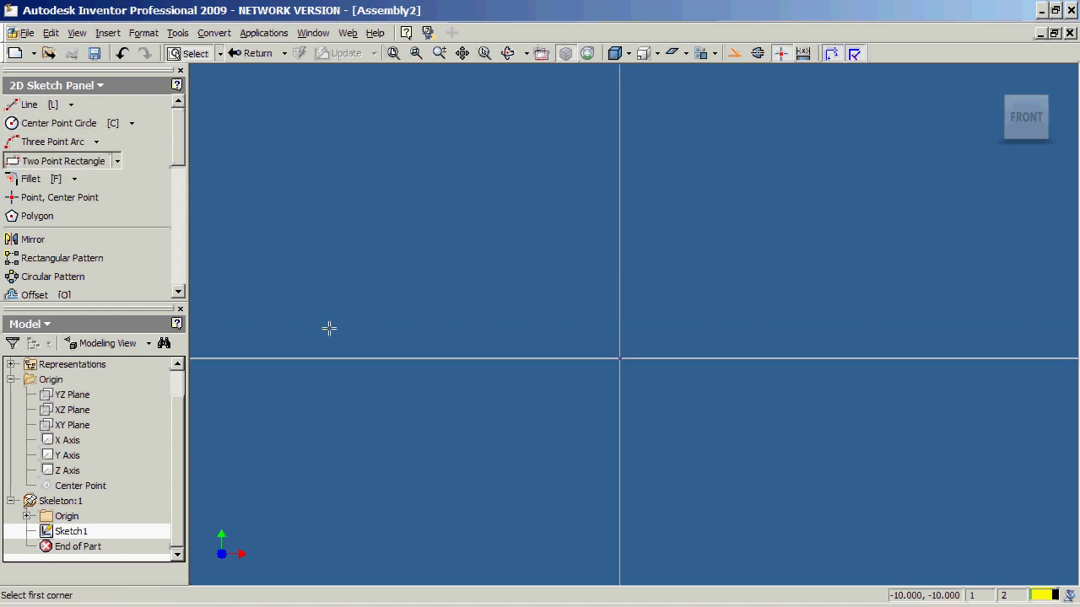
click(368, 229)
click(824, 441)
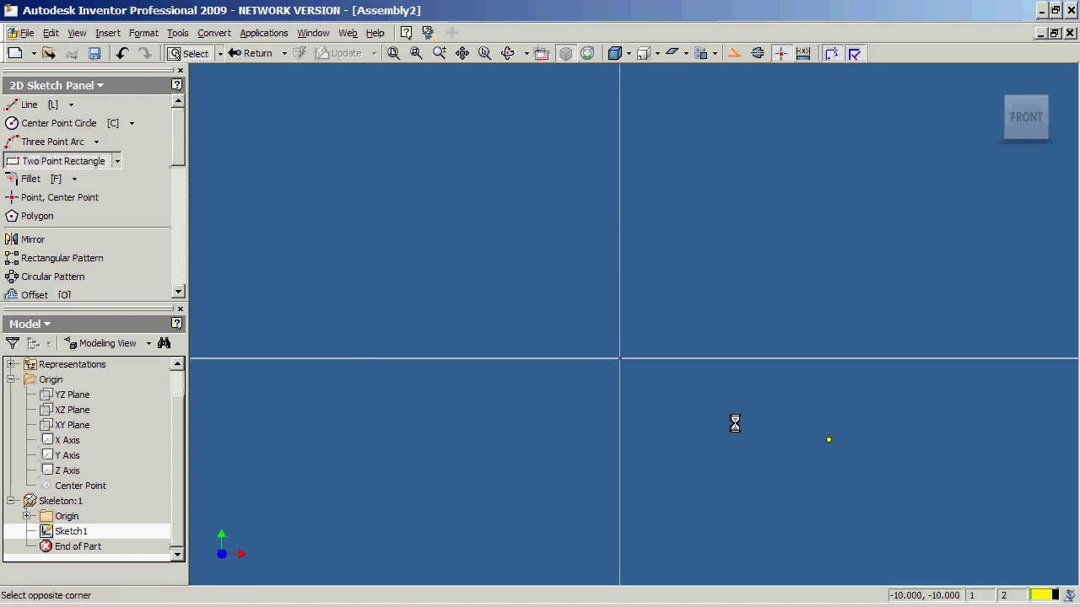
Draw a corner-to-corner diagonal line across the rectangle and make it construction geometry
key(l)
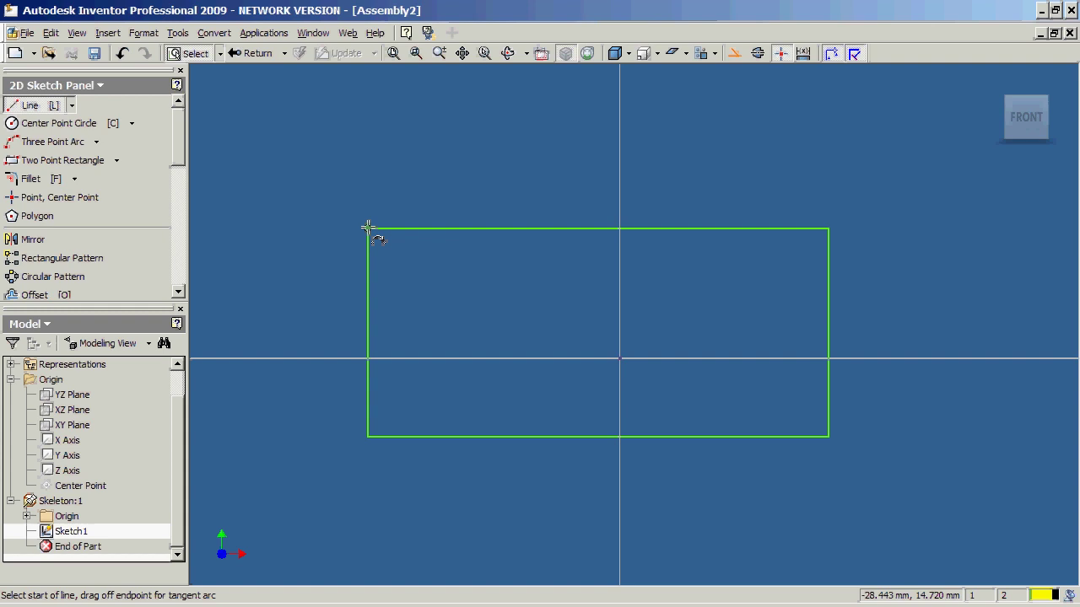
click(368, 229)
click(829, 436)
key(Escape)
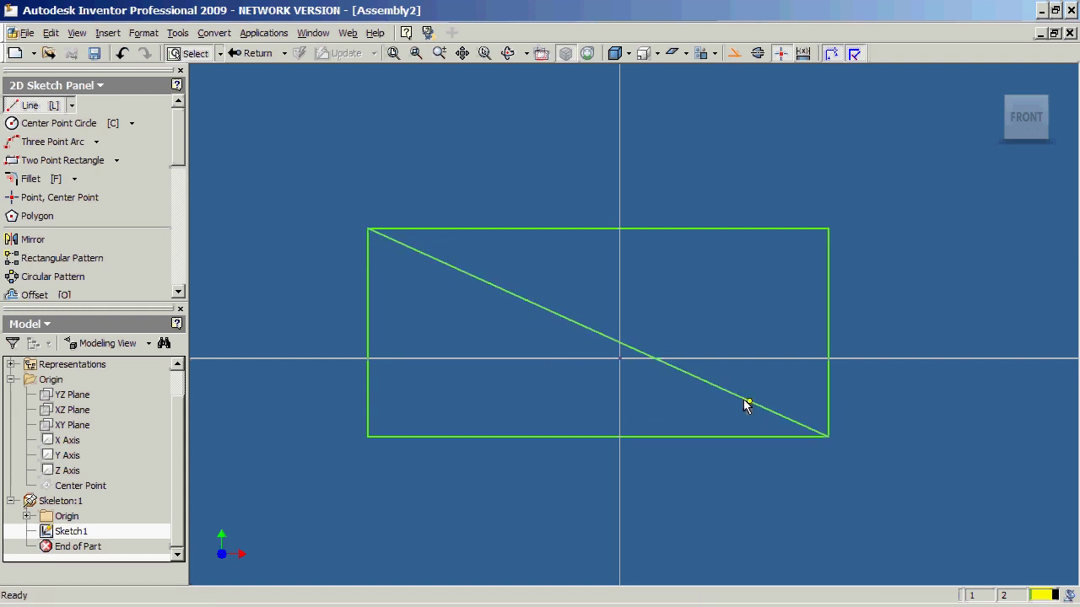
click(746, 406)
click(734, 53)
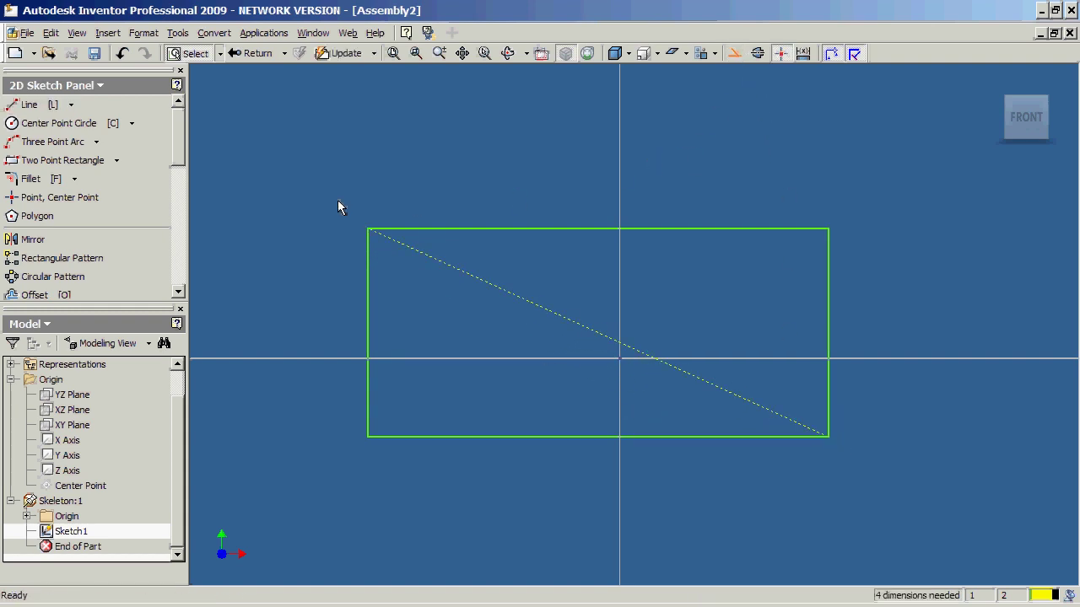
Constrain the diagonal's midpoint to the origin Center Point
mouse_move(177, 134)
mouse_down()
mouse_move(177, 169)
mouse_move(131, 199)
mouse_up()
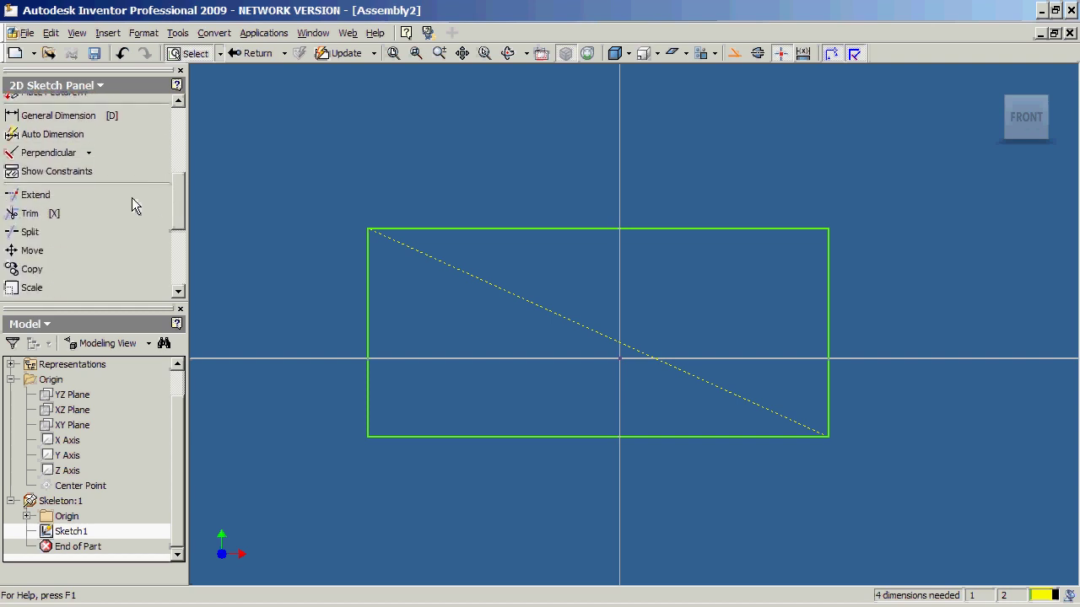
click(87, 152)
click(39, 225)
click(619, 348)
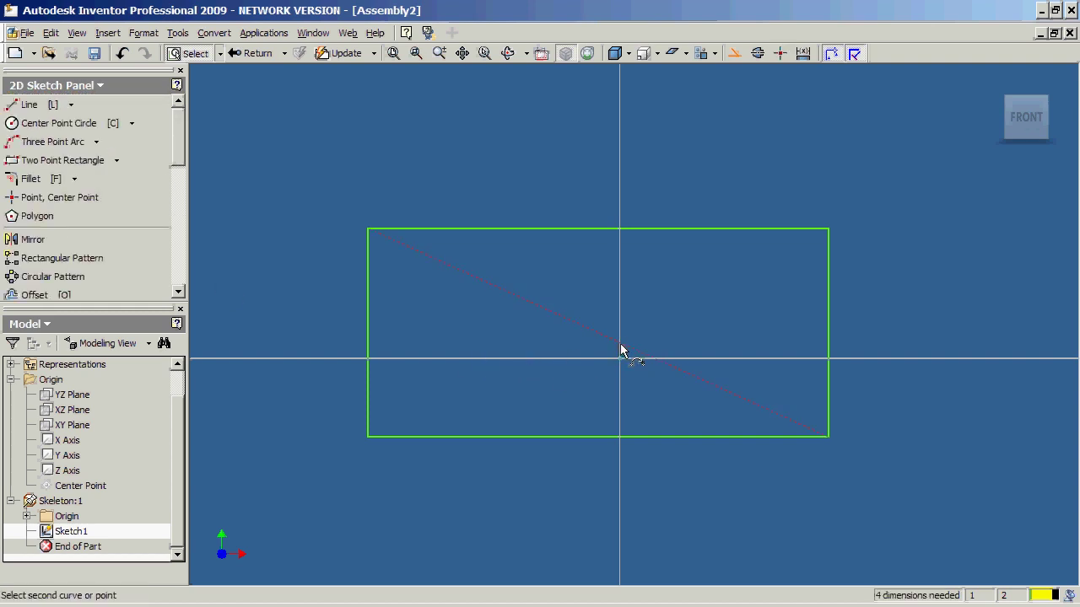
click(619, 358)
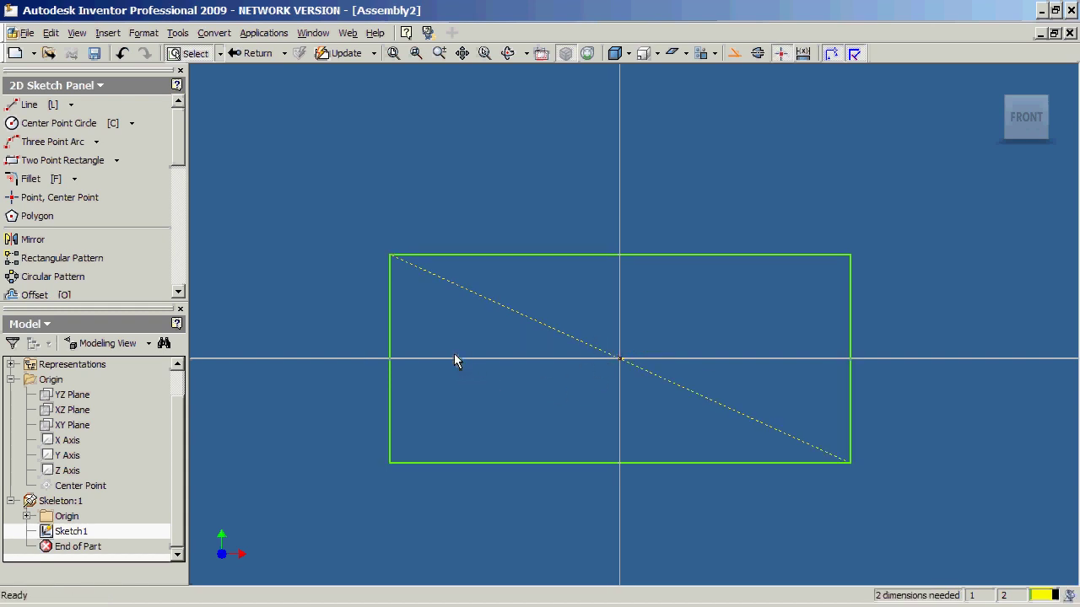
middle_drag(573, 325, 616, 309)
Dimension the rectangle's bottom edge to a 1 m width
click(590, 448)
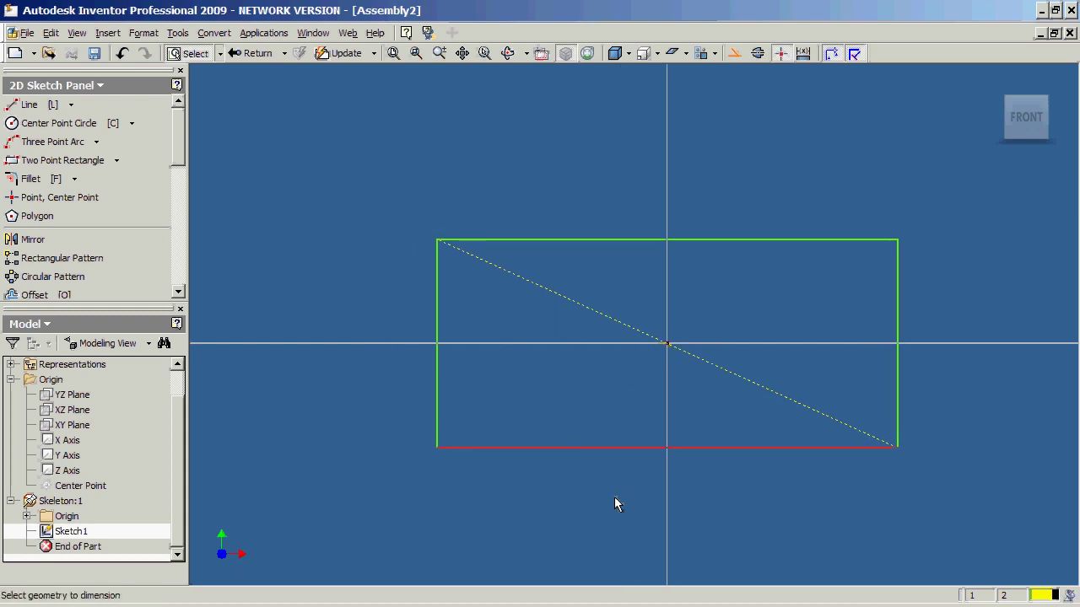
click(597, 505)
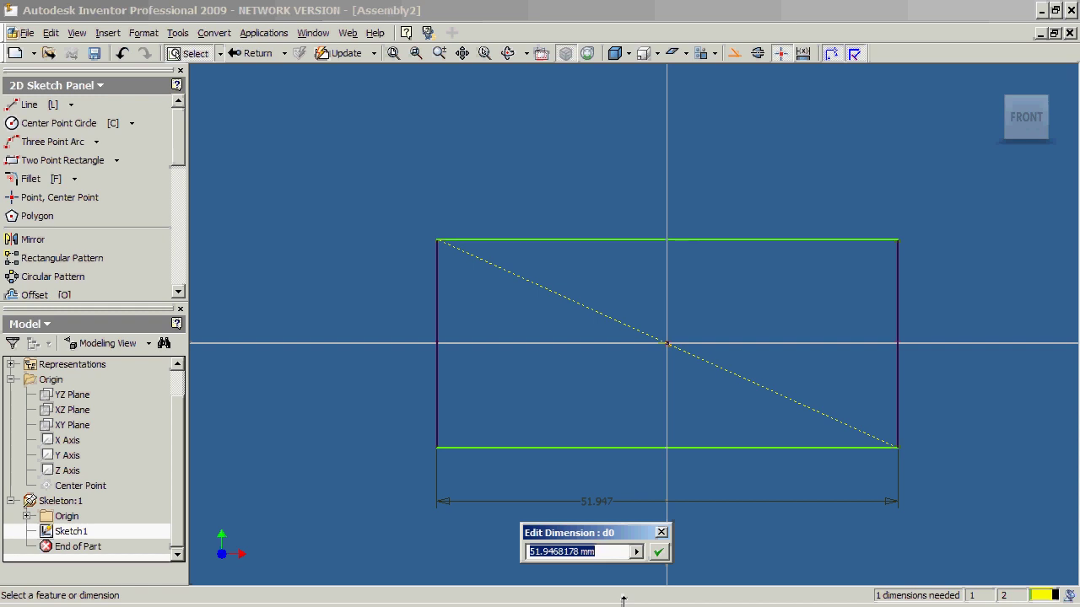
text(1m)
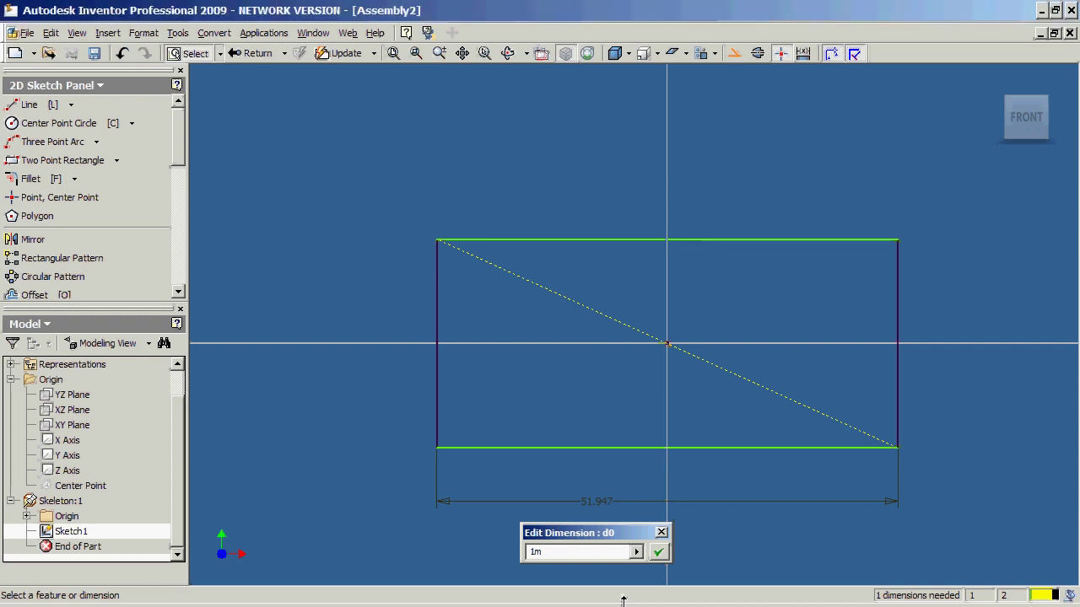
key(Return)
scroll(662, 345, down, 5)
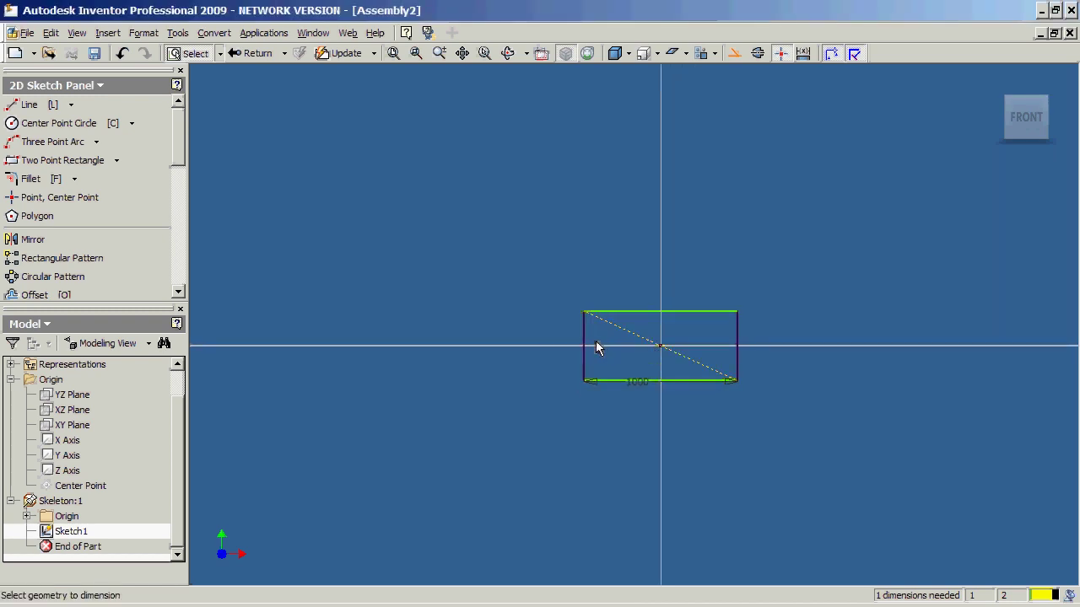
Dimension the left edge at 0.75 m, then edit that height to 500 mm
click(582, 338)
click(534, 337)
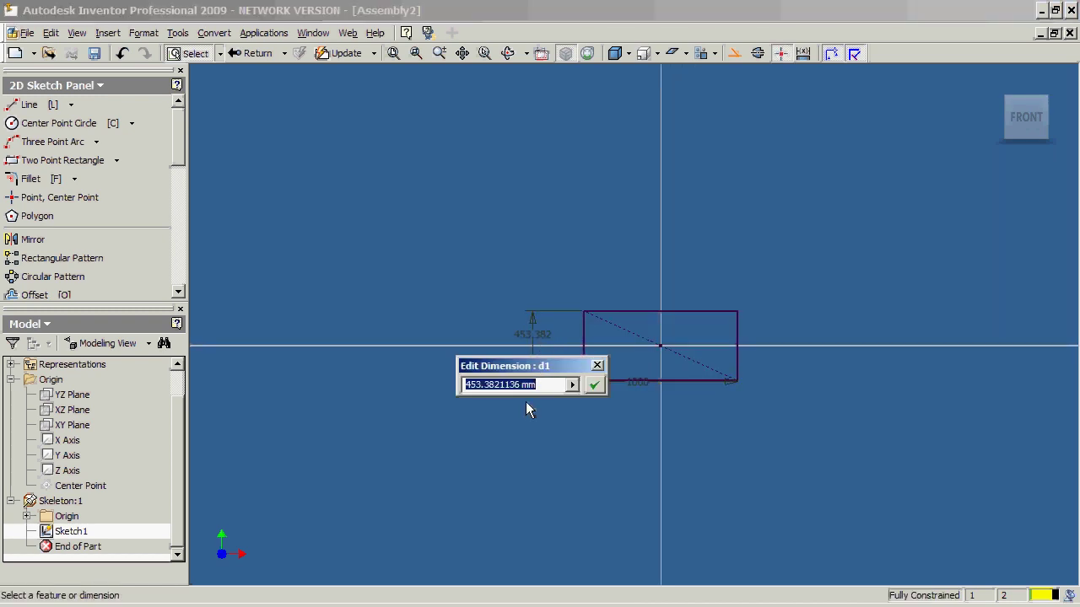
text(.)
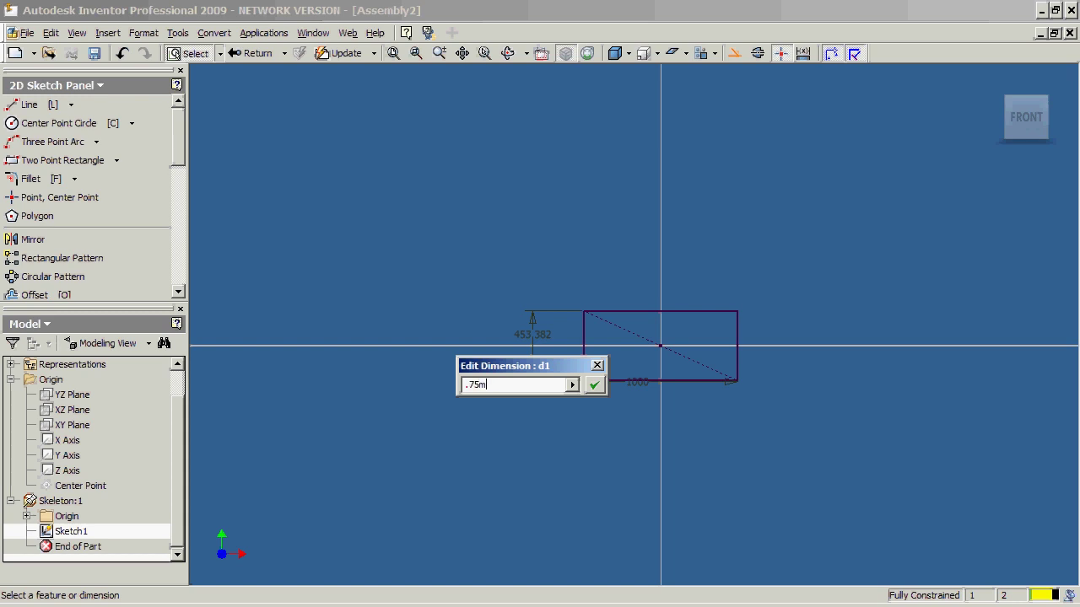
text(75m)
key(Return)
scroll(639, 405, up, 3)
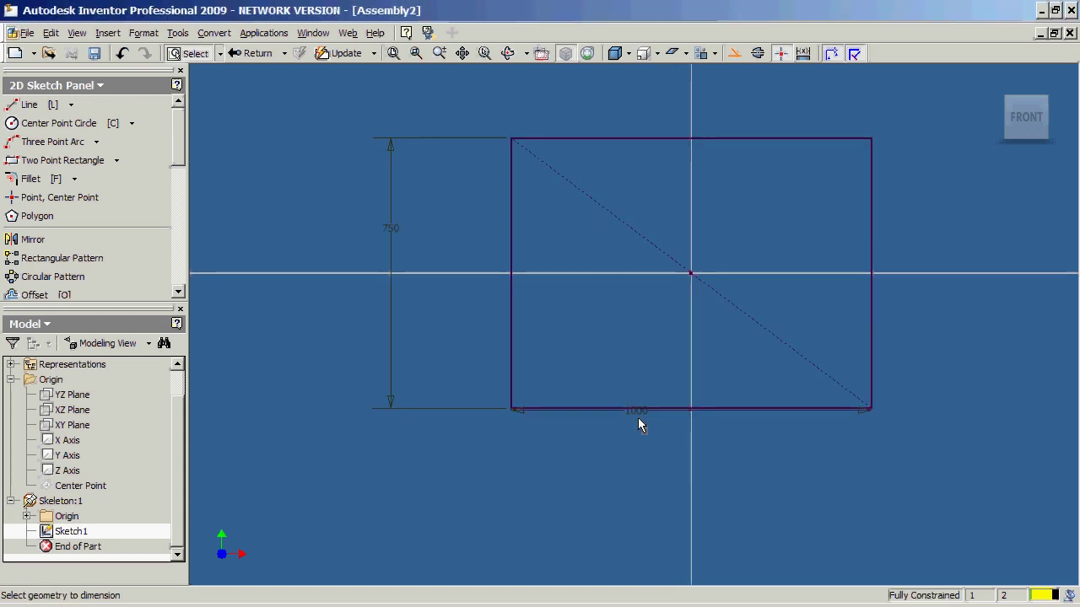
double_click(392, 230)
click(342, 280)
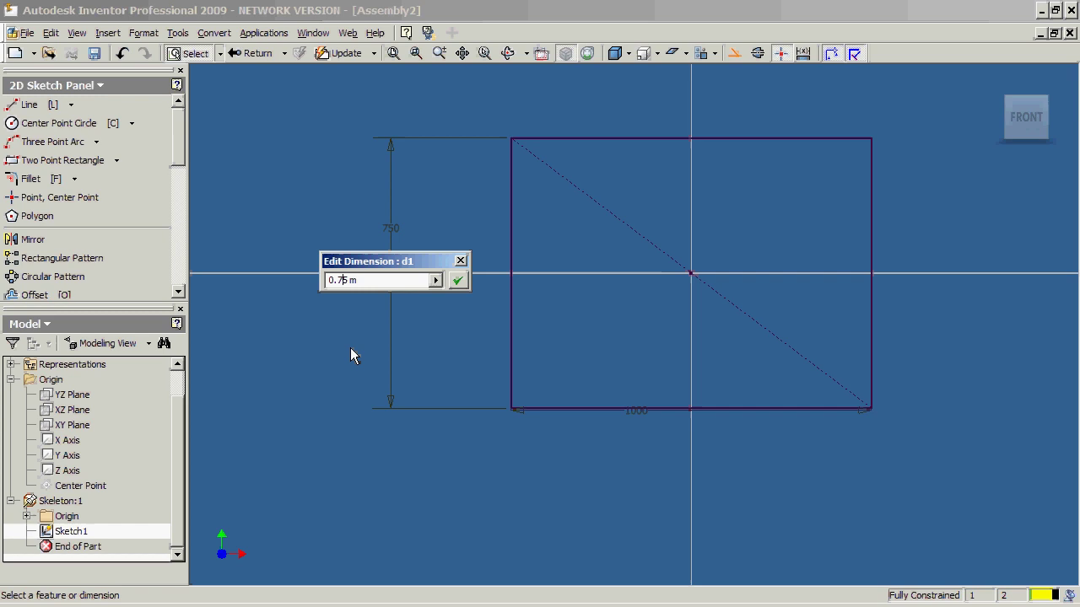
key(BackSpace)
key(Return)
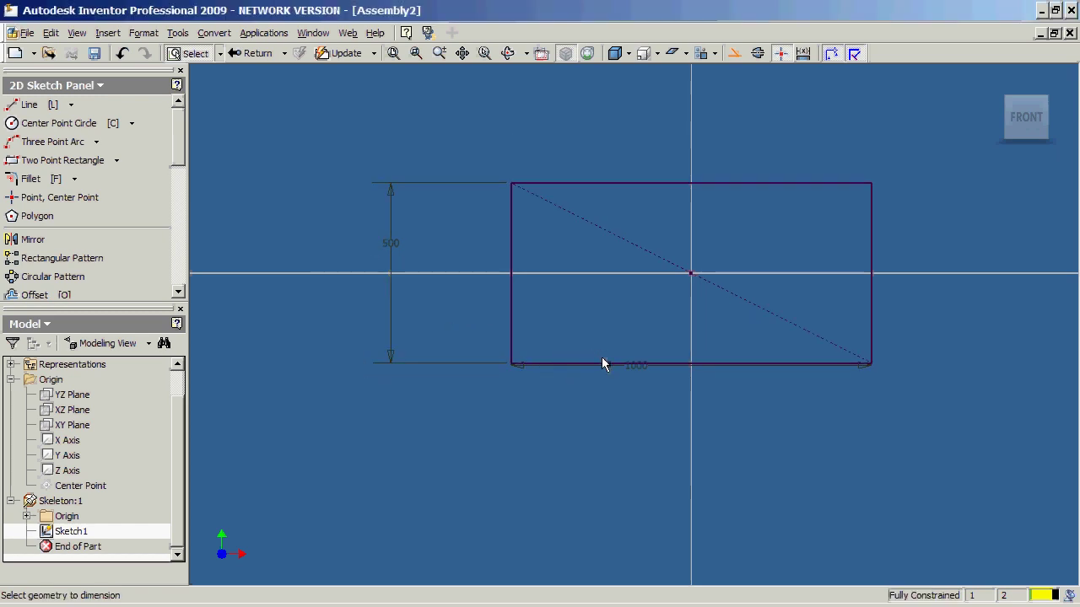
Move the 1000 dimension further below the rectangle and clear the selection
drag(646, 369, 643, 406)
click(405, 339)
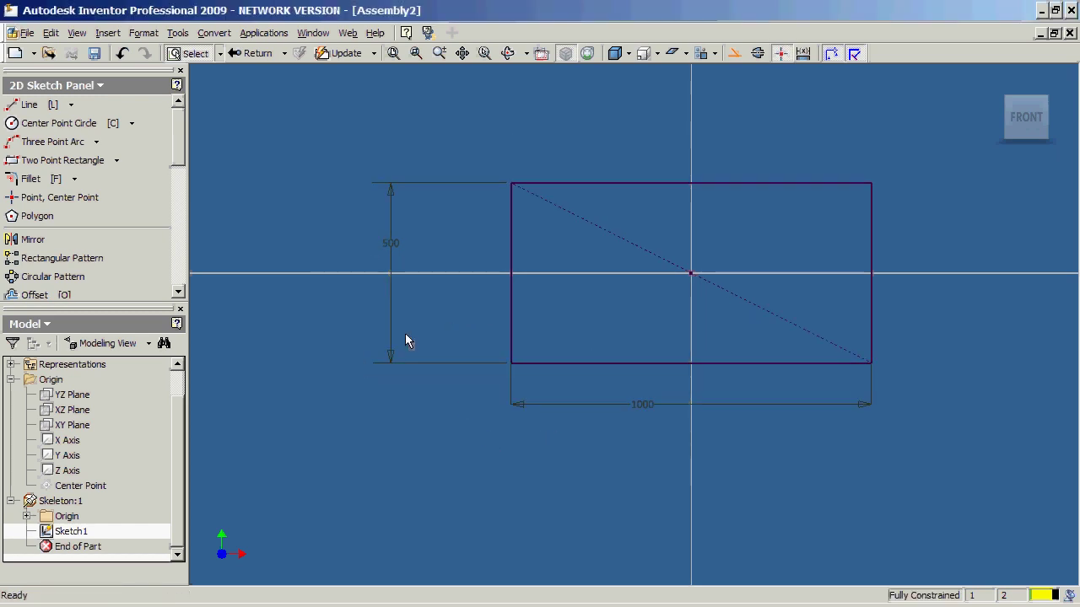
right_click(405, 371)
Finish the sketch and add a work plane offset 1 m above Skeleton's XY Plane
click(426, 217)
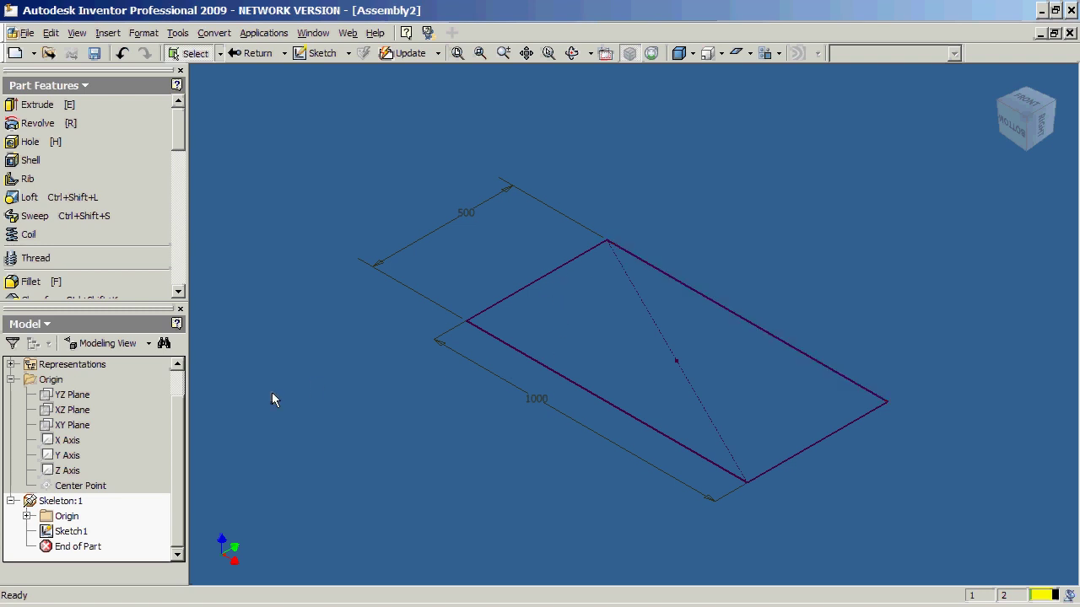
drag(180, 130, 179, 223)
click(46, 235)
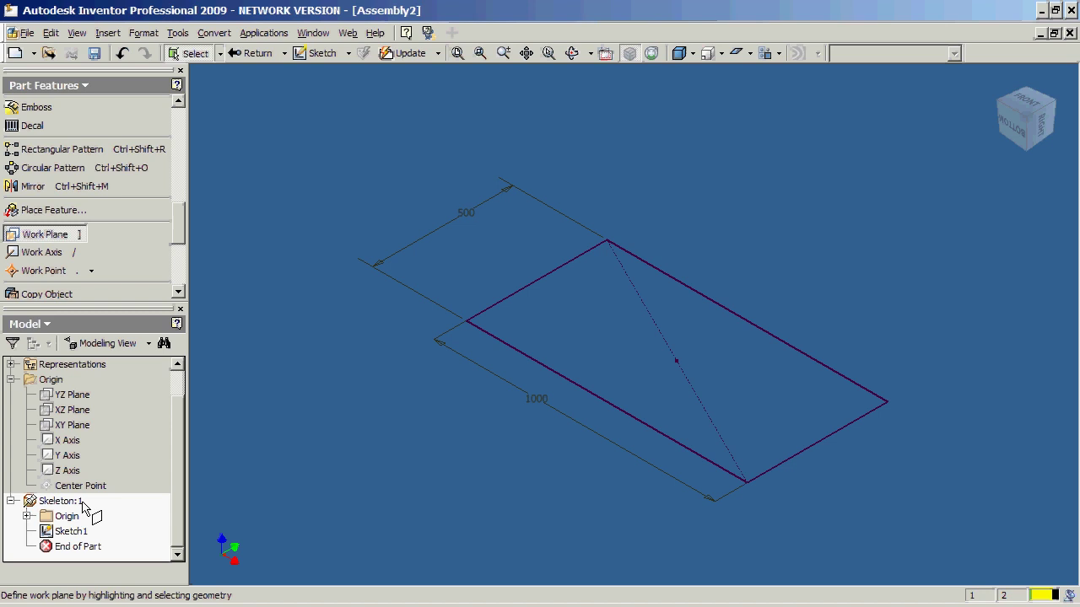
double_click(41, 517)
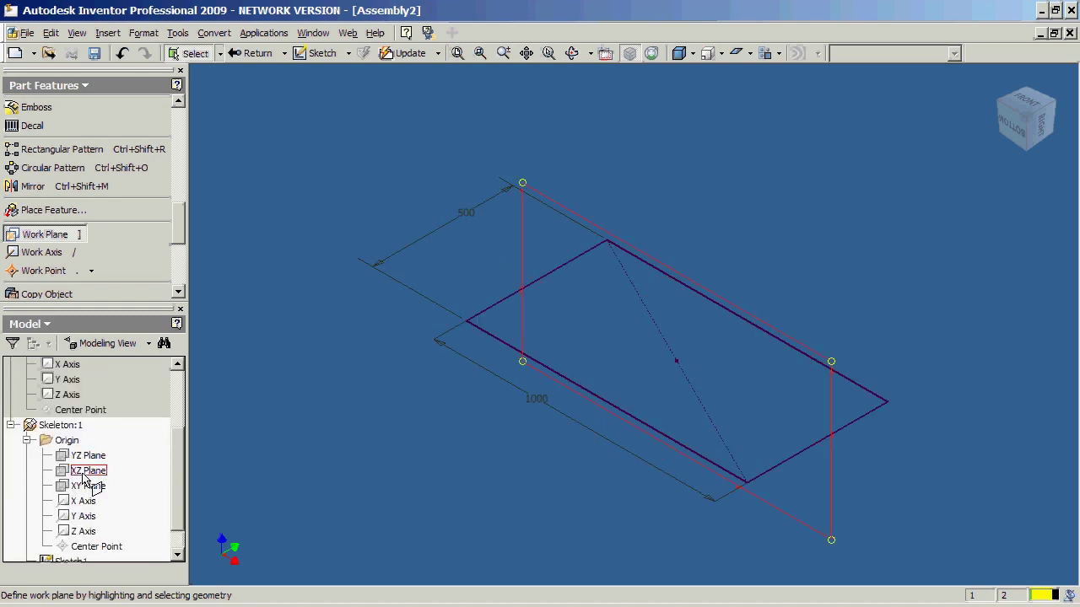
click(87, 486)
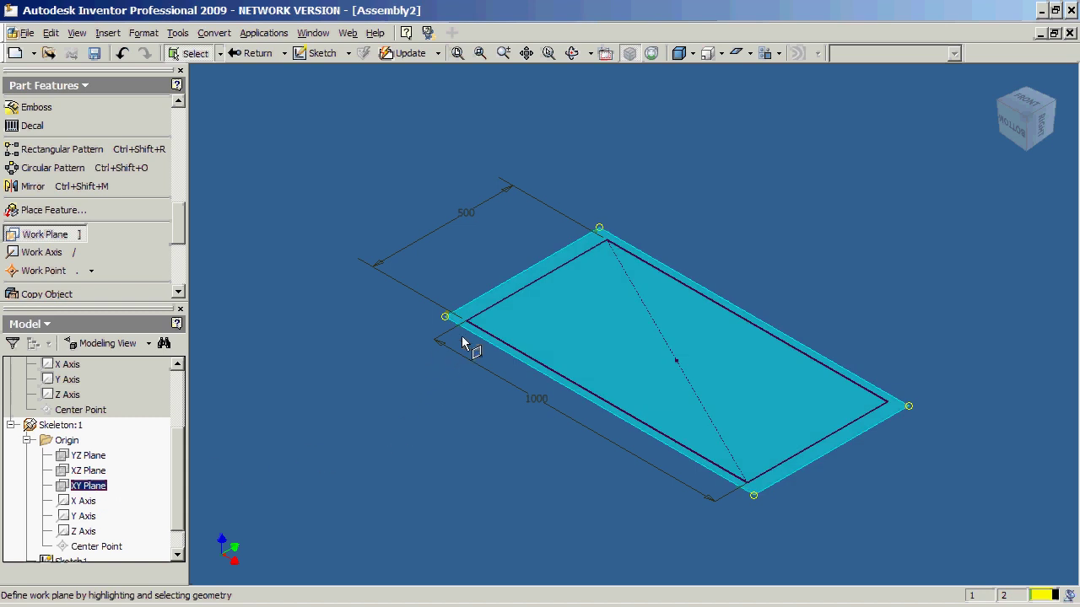
drag(453, 320, 477, 177)
text(1)
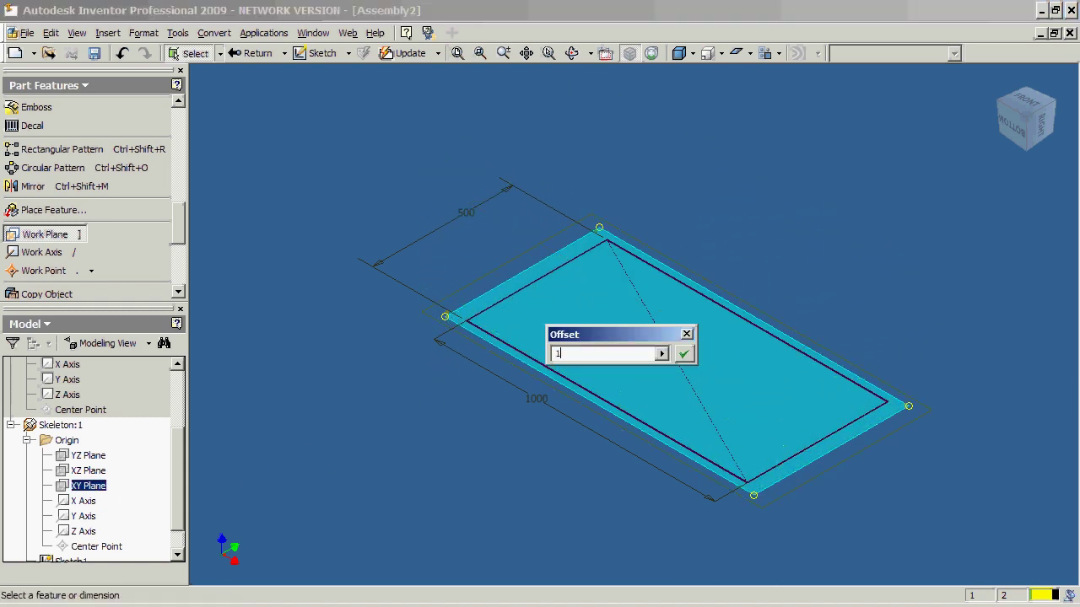
text(m)
key(Return)
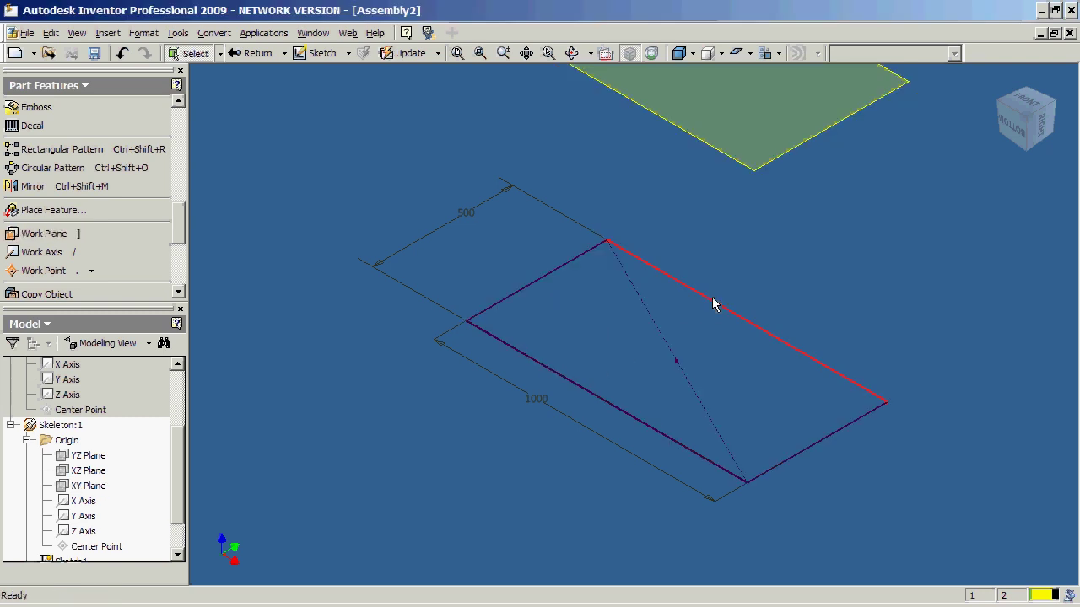
Start a new sketch on the offset work plane
scroll(621, 360, down, 3)
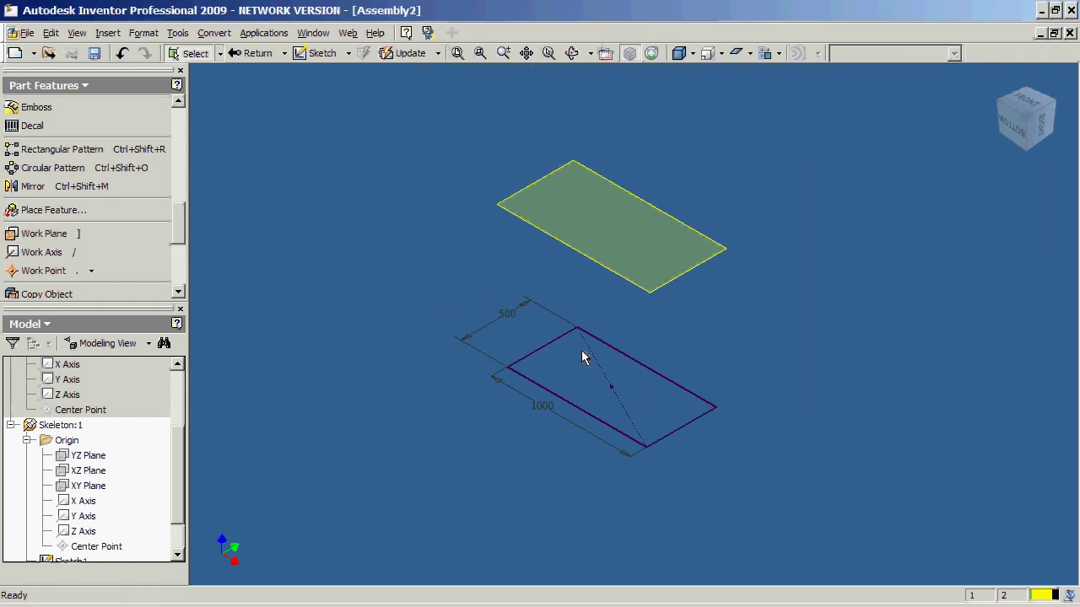
click(568, 245)
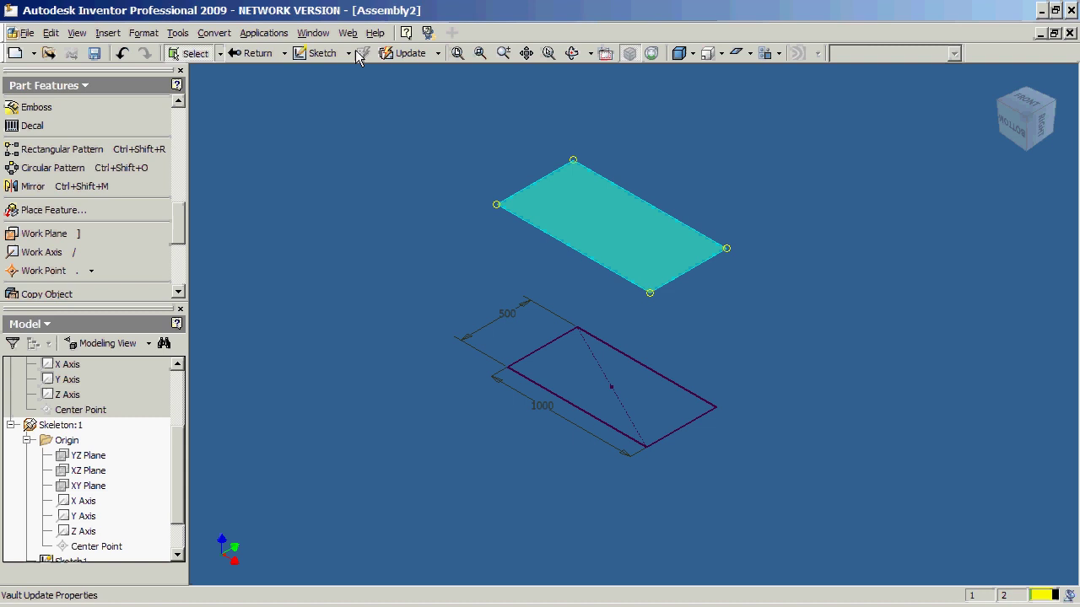
click(322, 52)
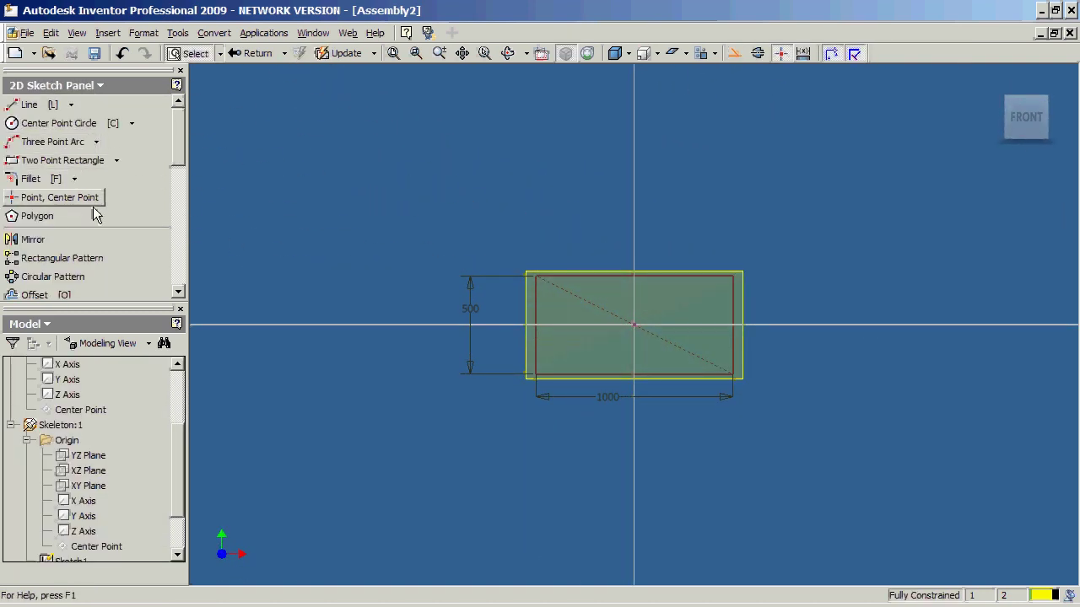
Project the rectangle's left, top, right and bottom edges into the sketch, then finish it
click(177, 255)
click(178, 255)
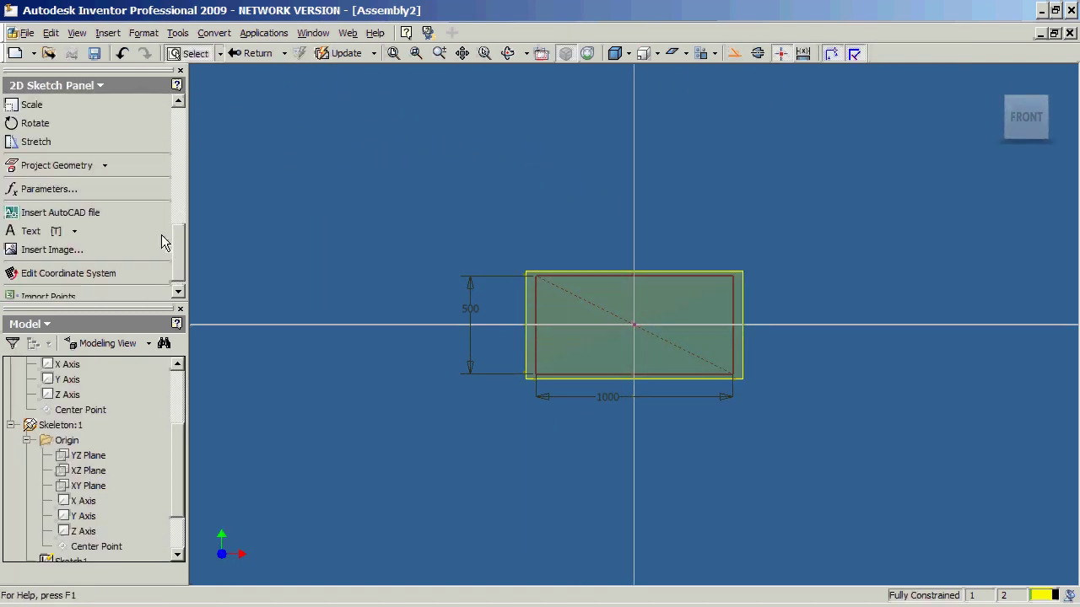
click(63, 164)
click(537, 306)
click(569, 277)
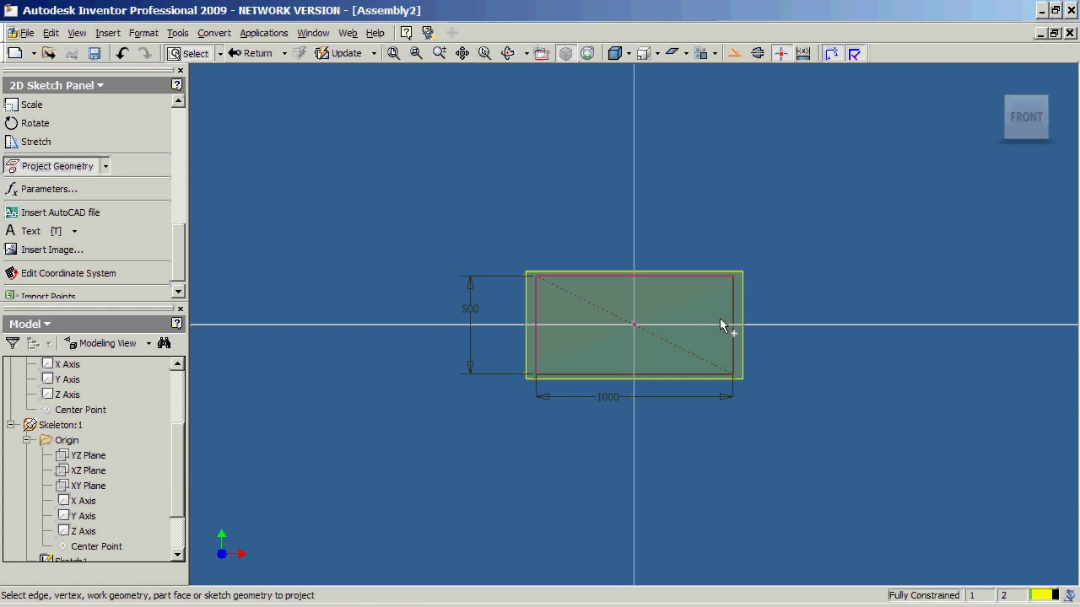
click(733, 323)
click(709, 379)
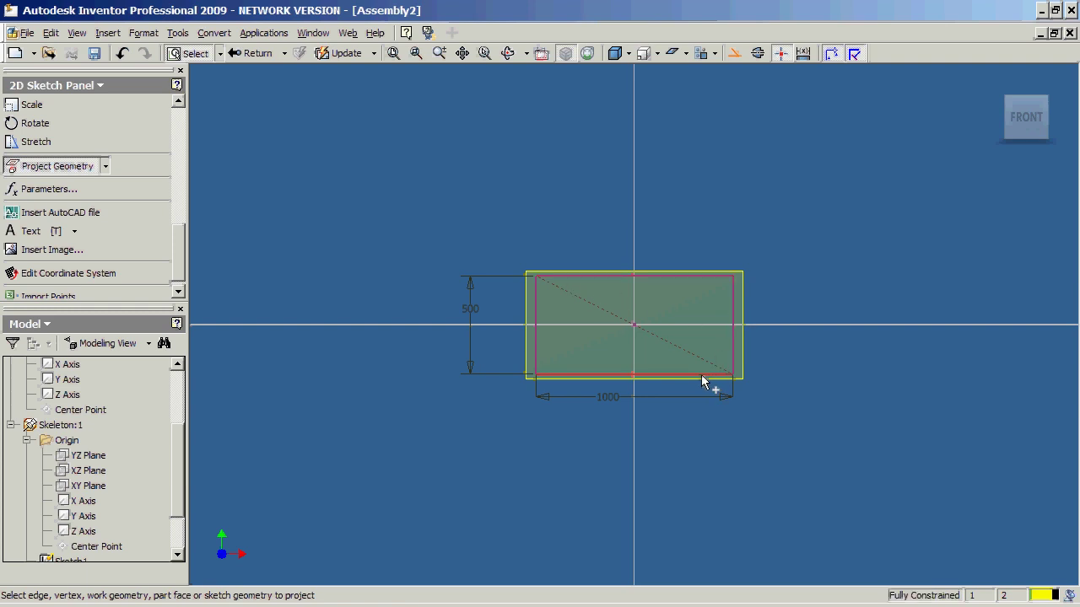
right_click(700, 166)
click(717, 173)
right_click(641, 166)
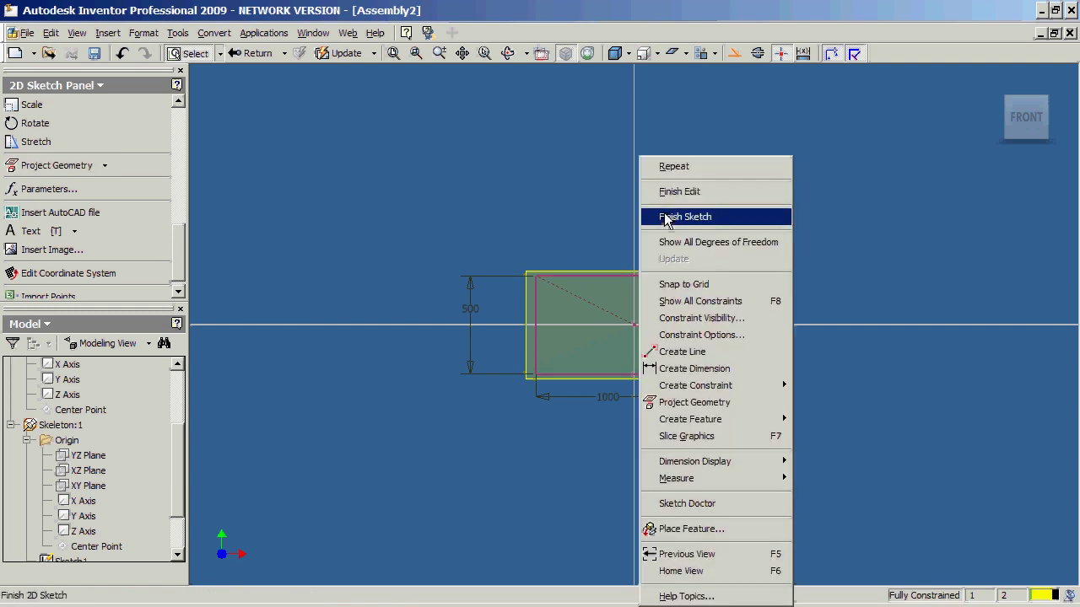
click(674, 215)
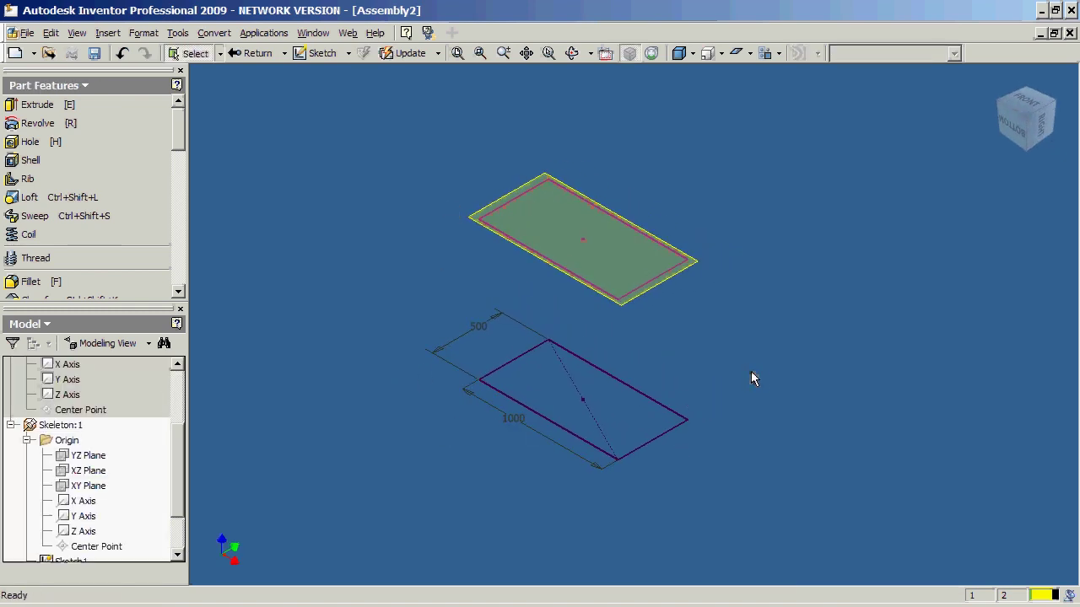
Zoom in on the model and choose 3D Sketch from the Sketch types
scroll(594, 339, up, 3)
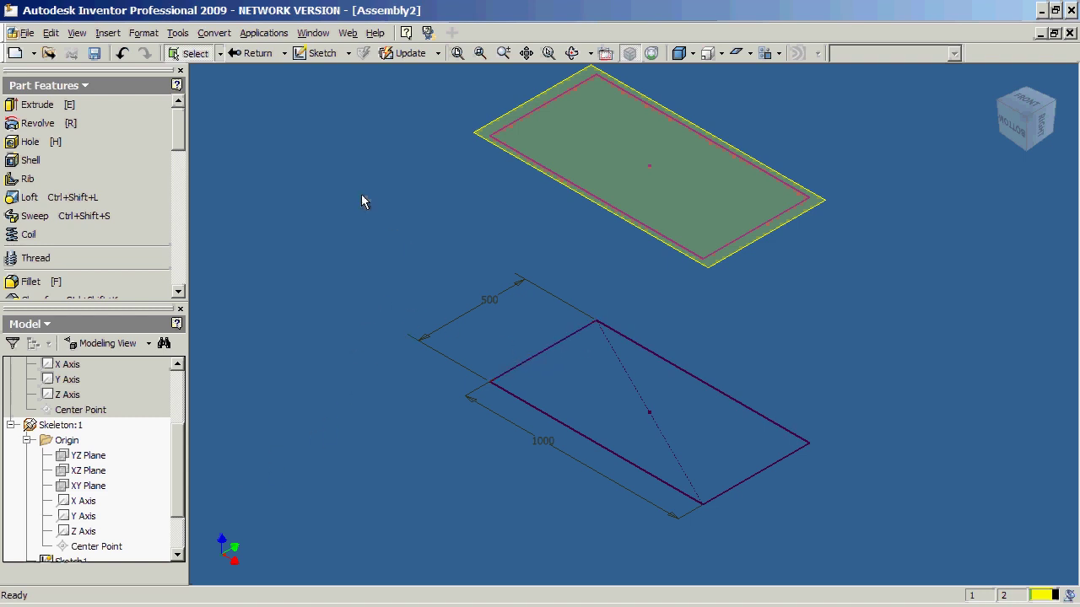
click(348, 53)
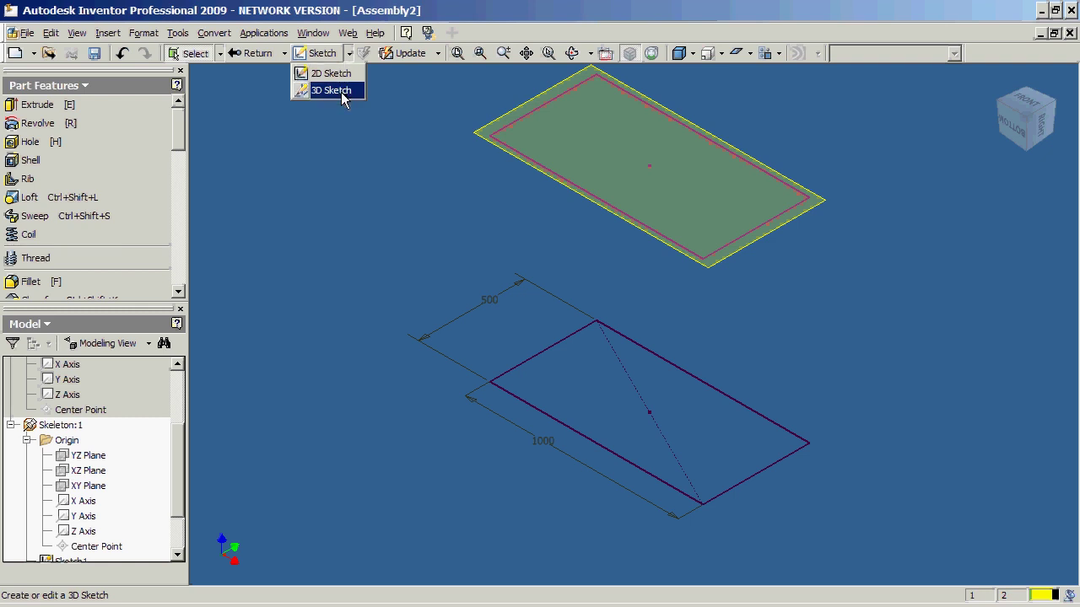
click(333, 90)
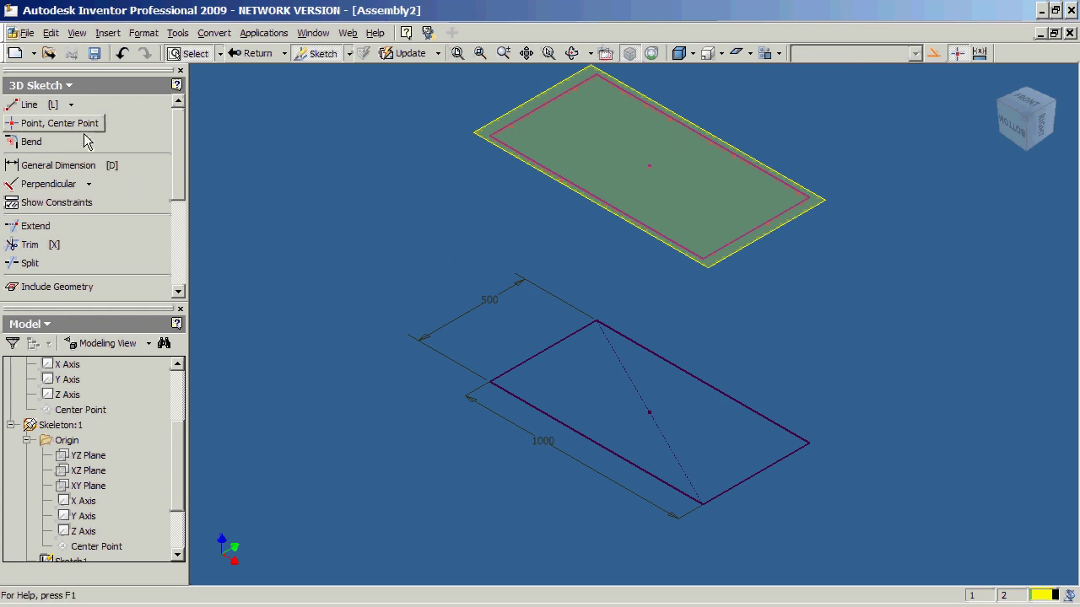
Draw vertical 3D lines from the lower left and front corners to the raised rectangle's corners
click(30, 104)
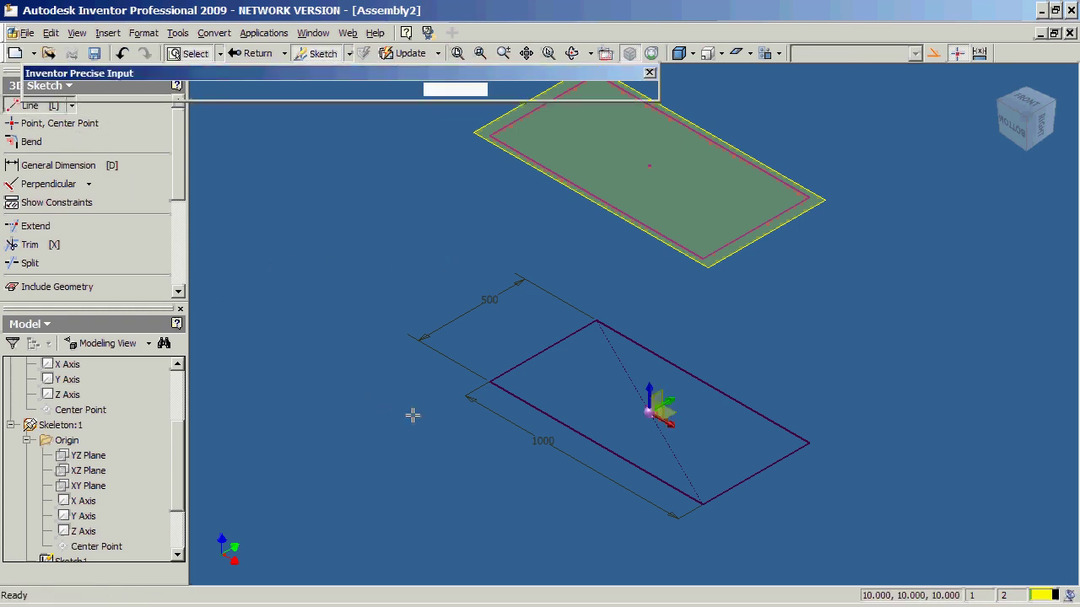
click(487, 382)
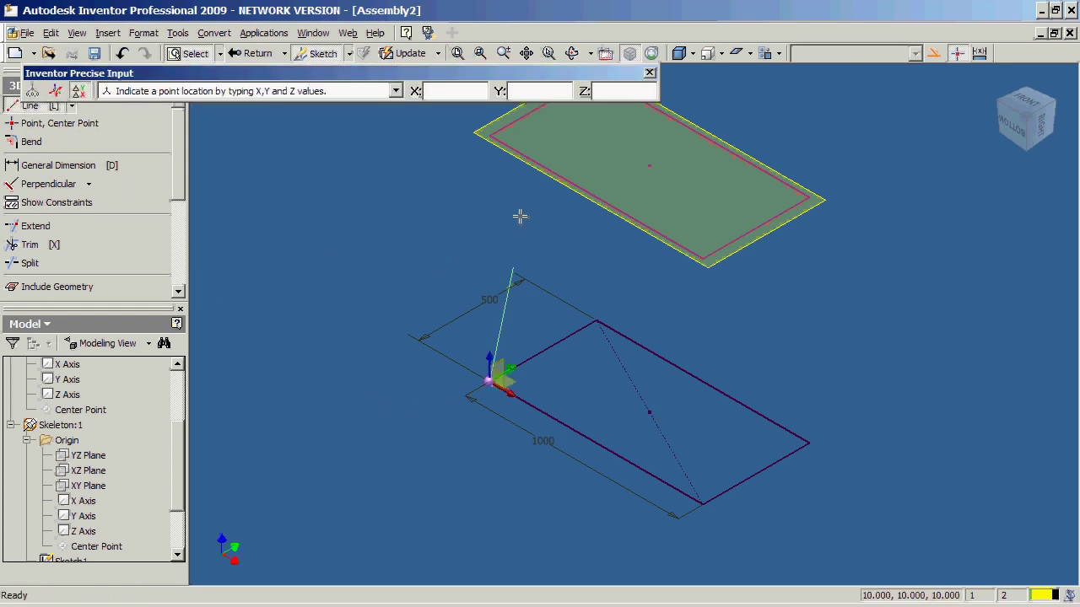
click(490, 133)
right_click(358, 210)
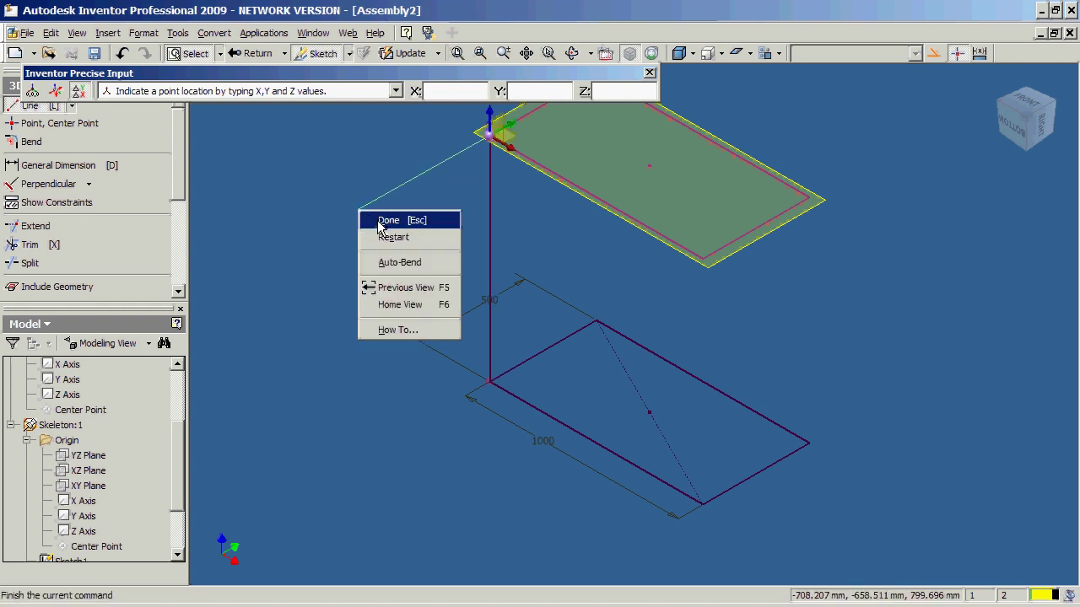
click(381, 223)
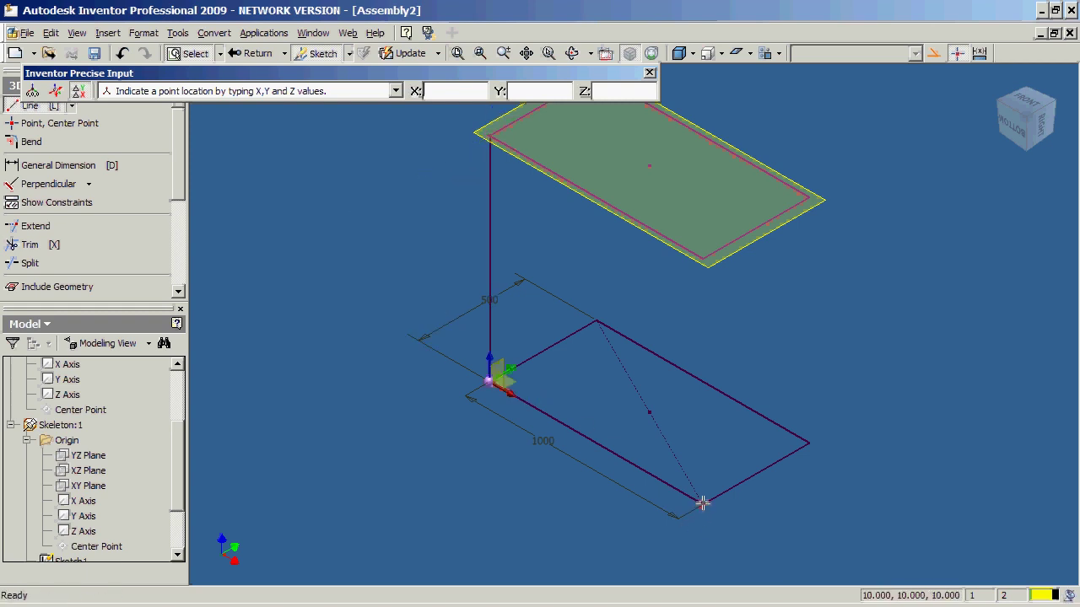
click(703, 503)
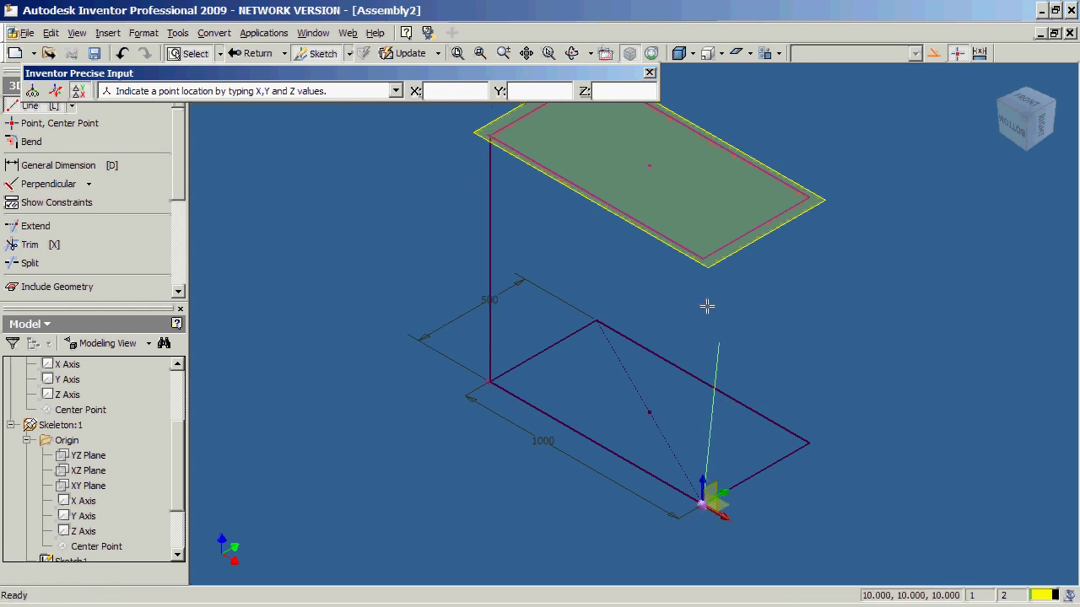
click(705, 259)
right_click(609, 267)
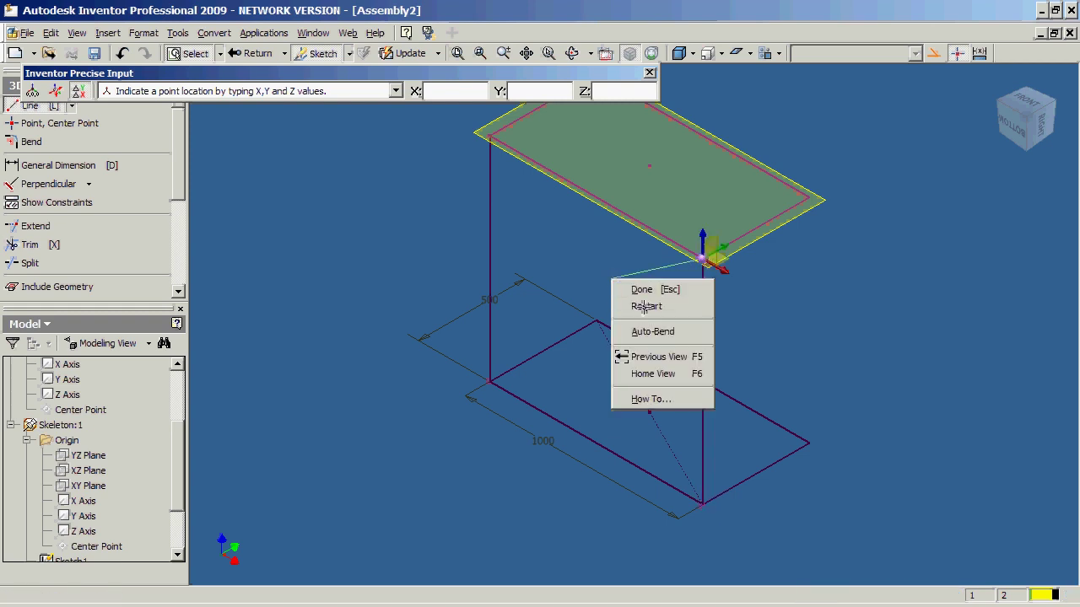
click(637, 286)
Draw the right and back vertical corner lines, then finish editing the 3D sketch
click(806, 442)
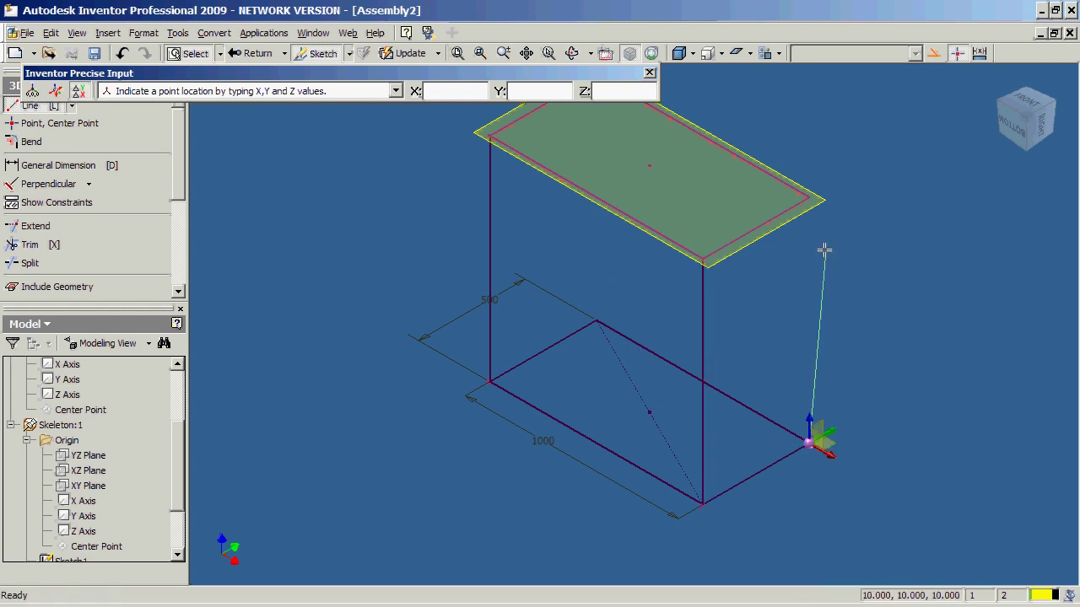
click(807, 203)
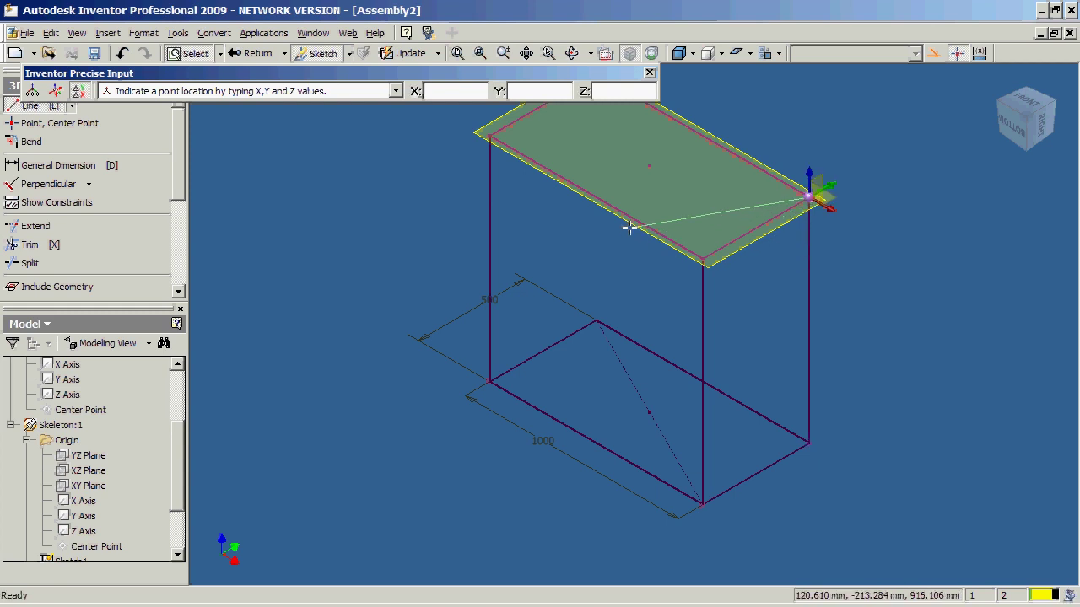
right_click(631, 229)
click(651, 251)
click(596, 322)
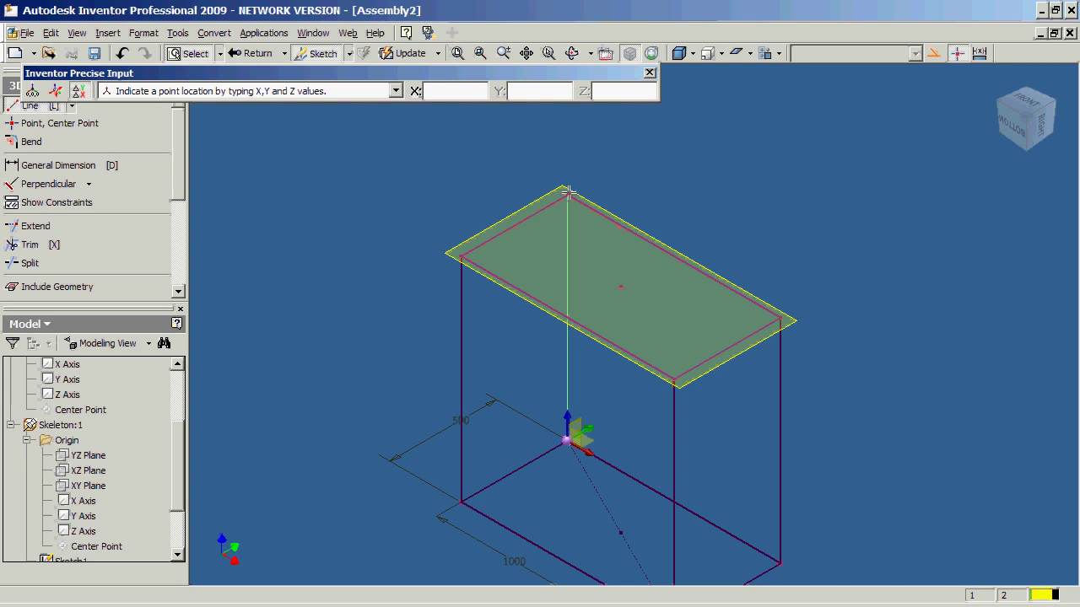
click(569, 194)
key(Escape)
right_click(343, 241)
click(386, 275)
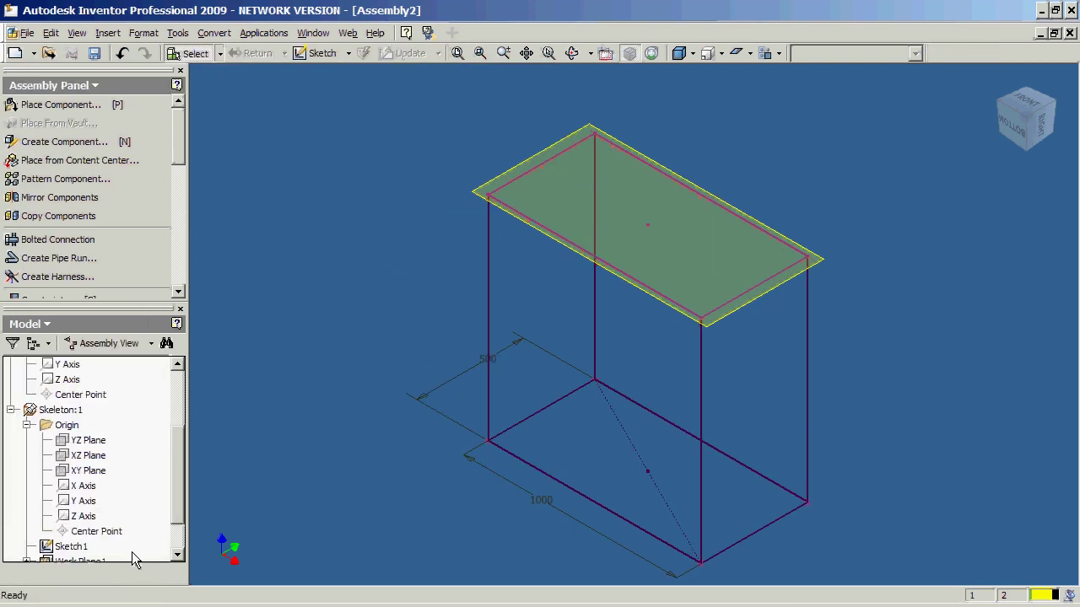
Edit Skeleton:1 in place and change Work Plane1's offset from 1 m to 0.5 m
scroll(131, 552, down, 1)
click(77, 515)
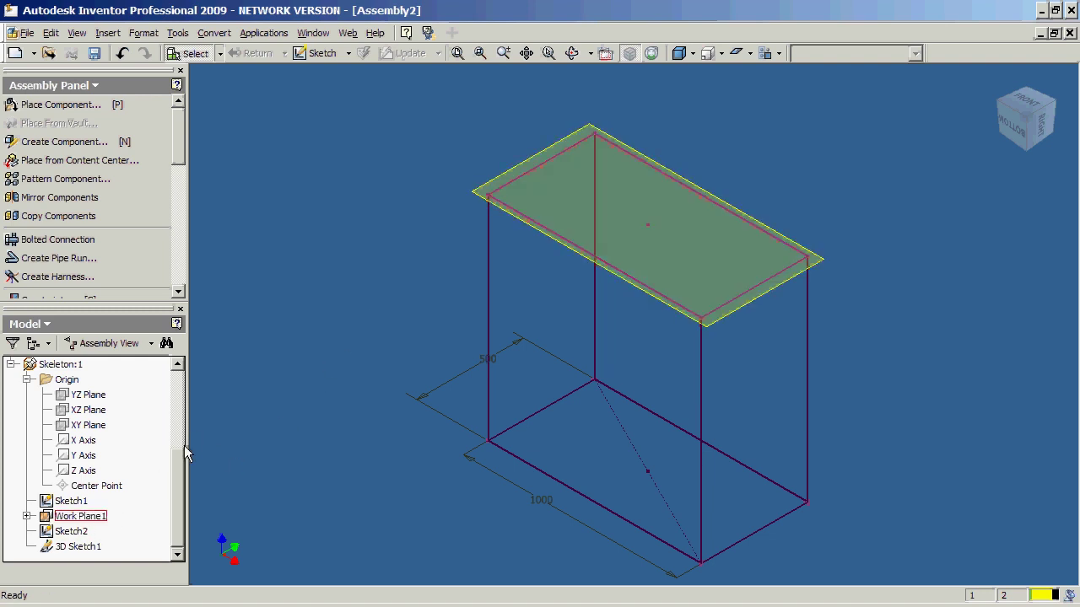
double_click(59, 364)
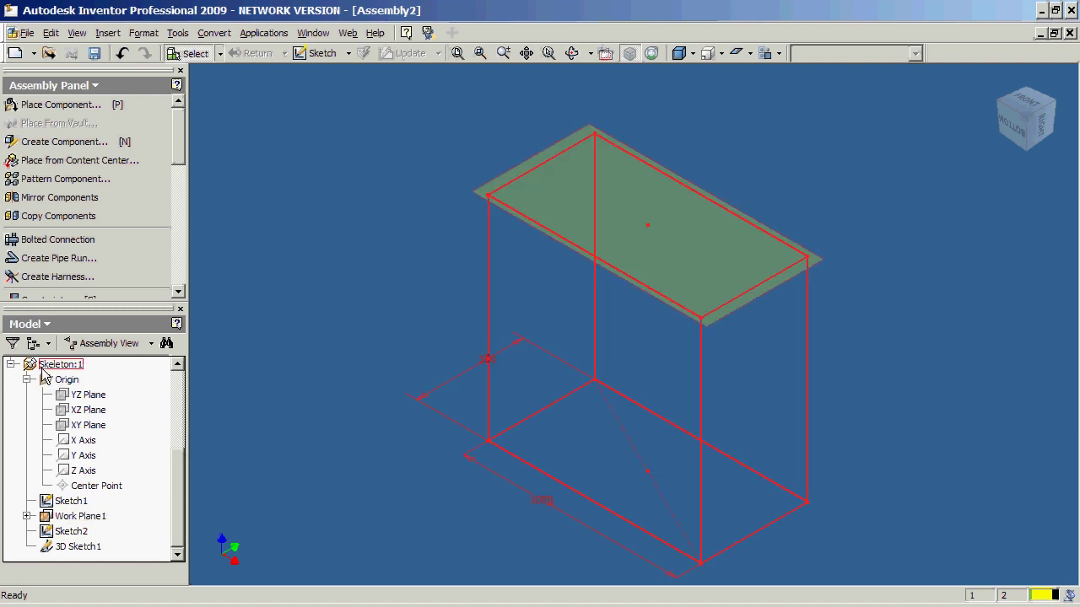
double_click(56, 517)
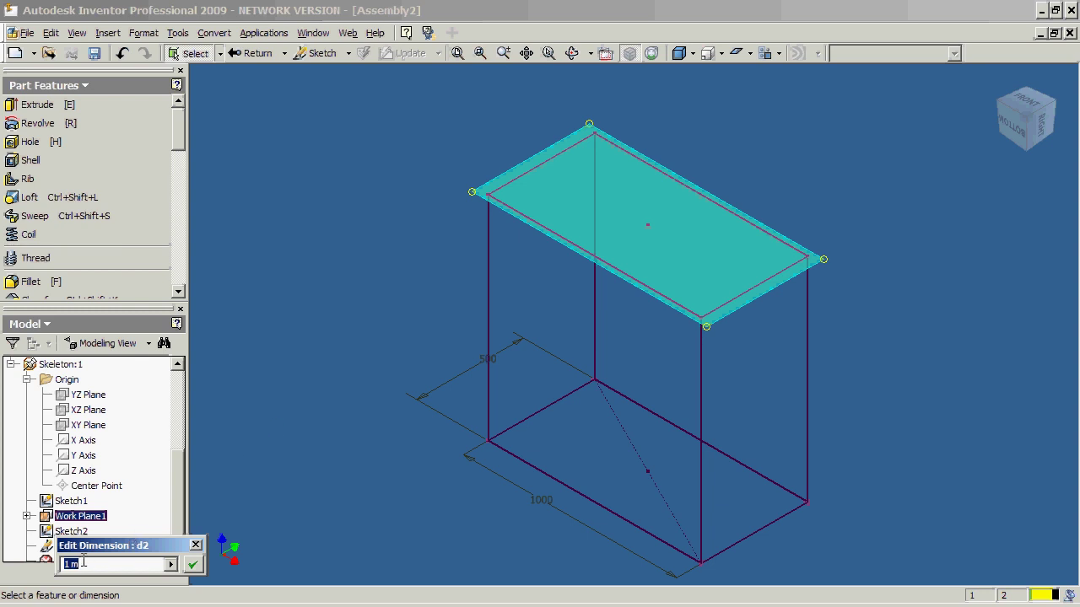
key(BackSpace)
key(Return)
Deselect the plane, pan to frame the shortened box, and collapse the Skeleton:1 tree branch
click(382, 218)
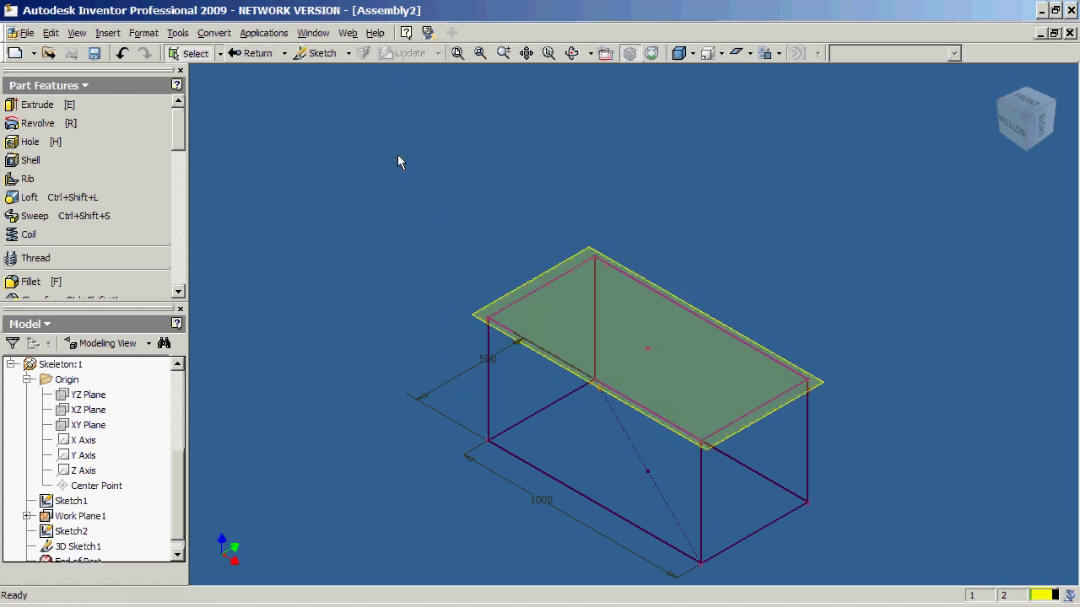
middle_drag(398, 161, 518, 350)
middle_drag(444, 353, 422, 391)
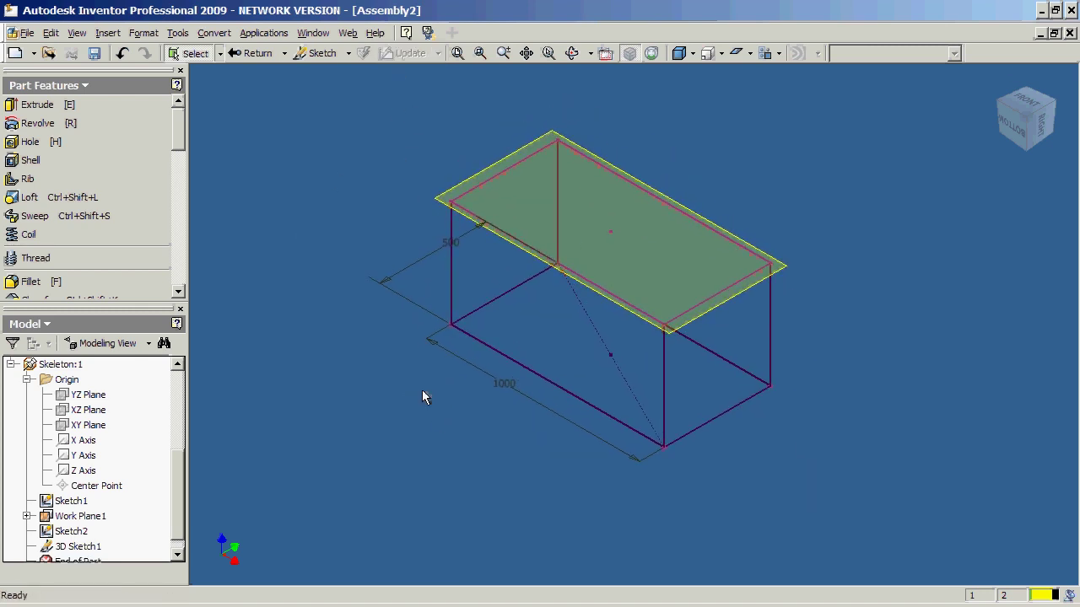
middle_drag(484, 279, 473, 332)
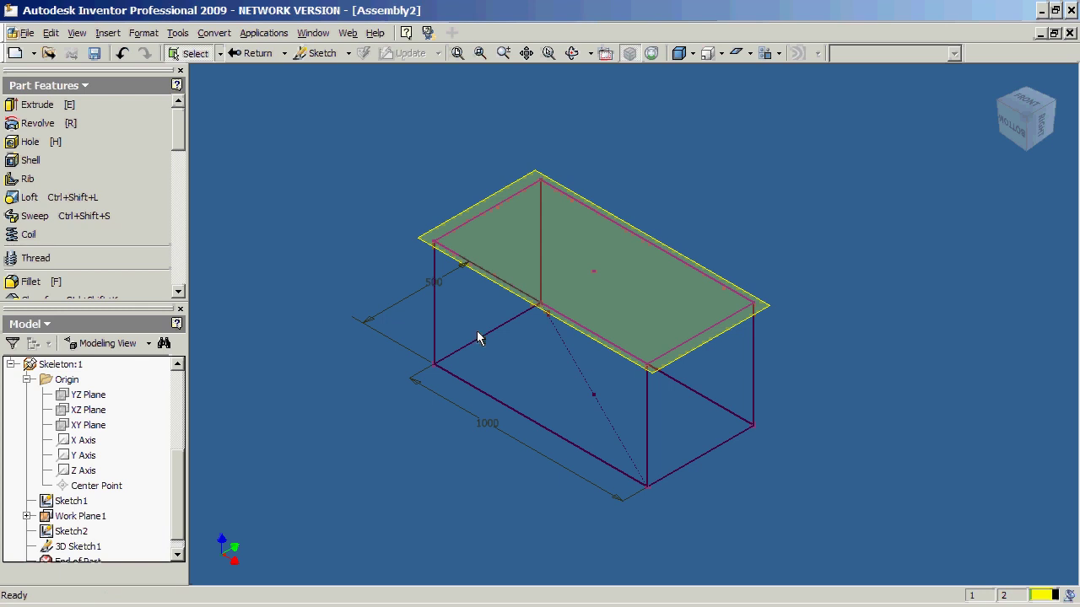
middle_drag(482, 337, 523, 371)
click(12, 363)
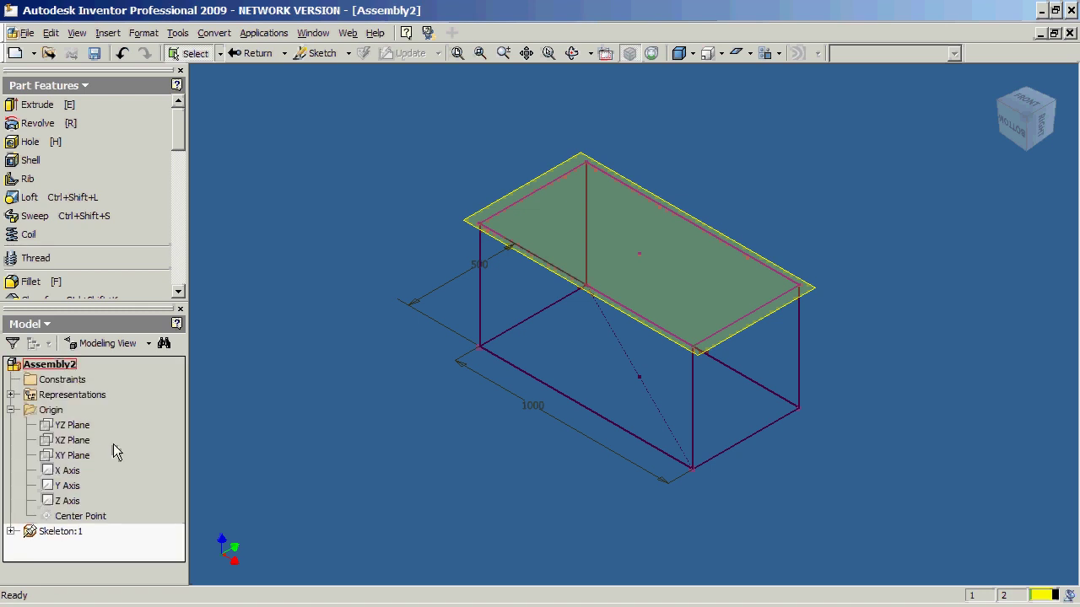
Leave skeleton editing back to Assembly2 and switch the panel to the Frame Generator tools
double_click(38, 368)
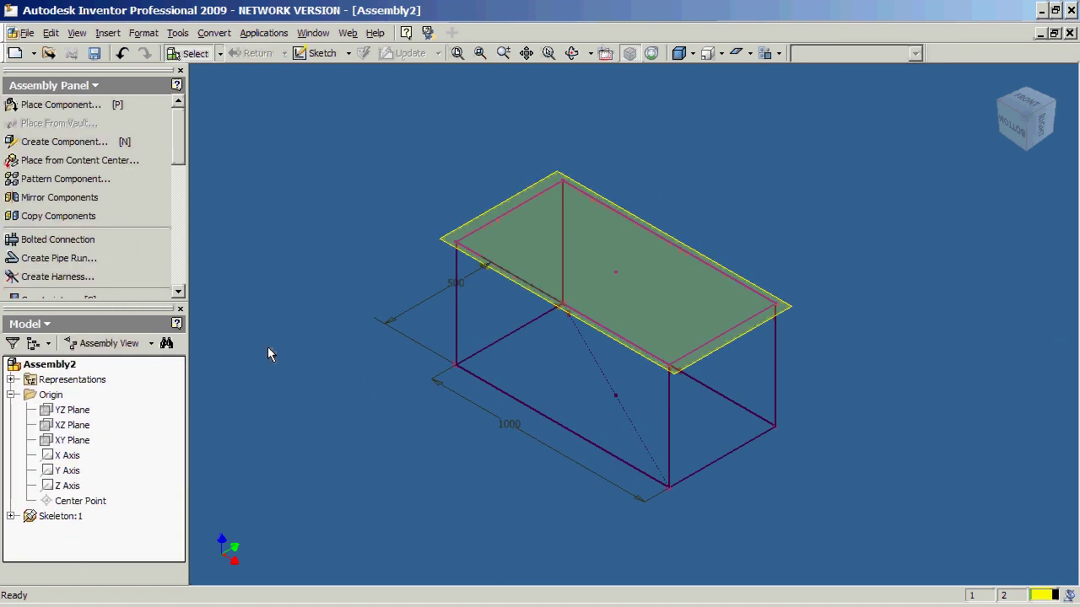
click(72, 85)
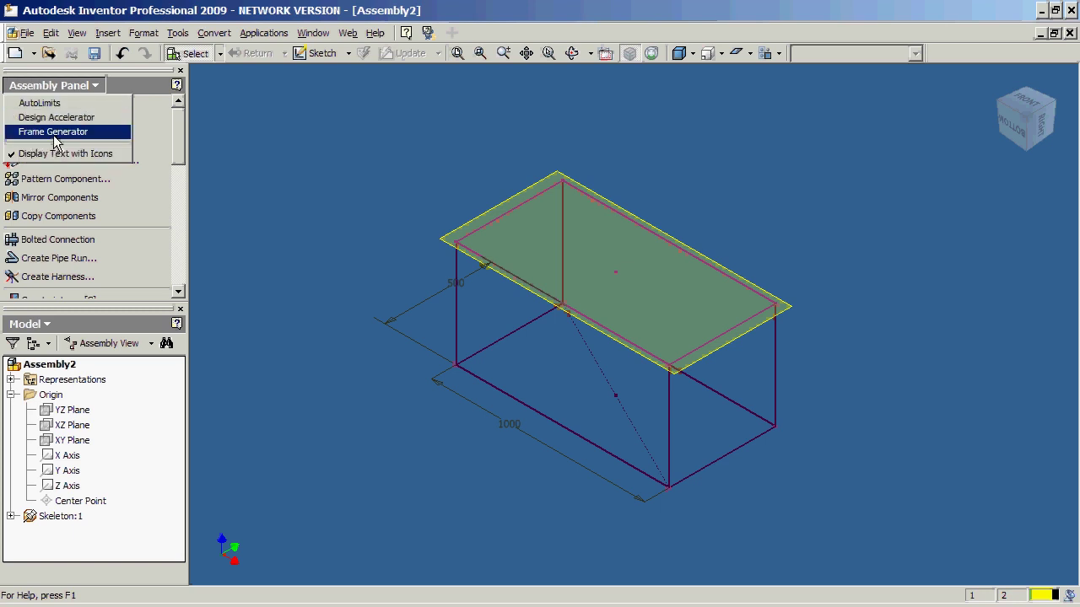
click(53, 132)
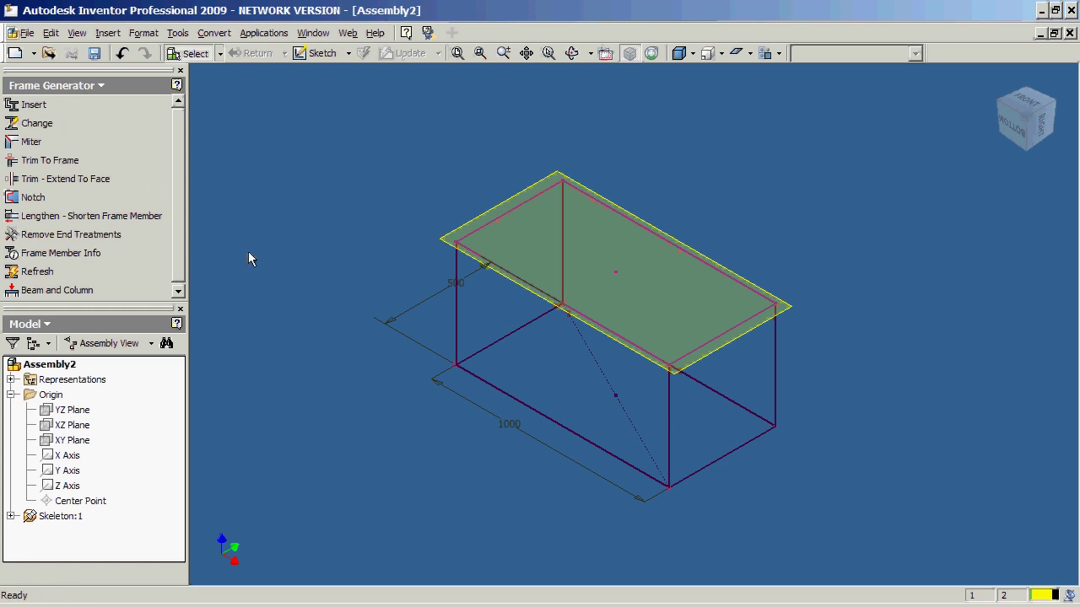
middle_drag(410, 289, 403, 259)
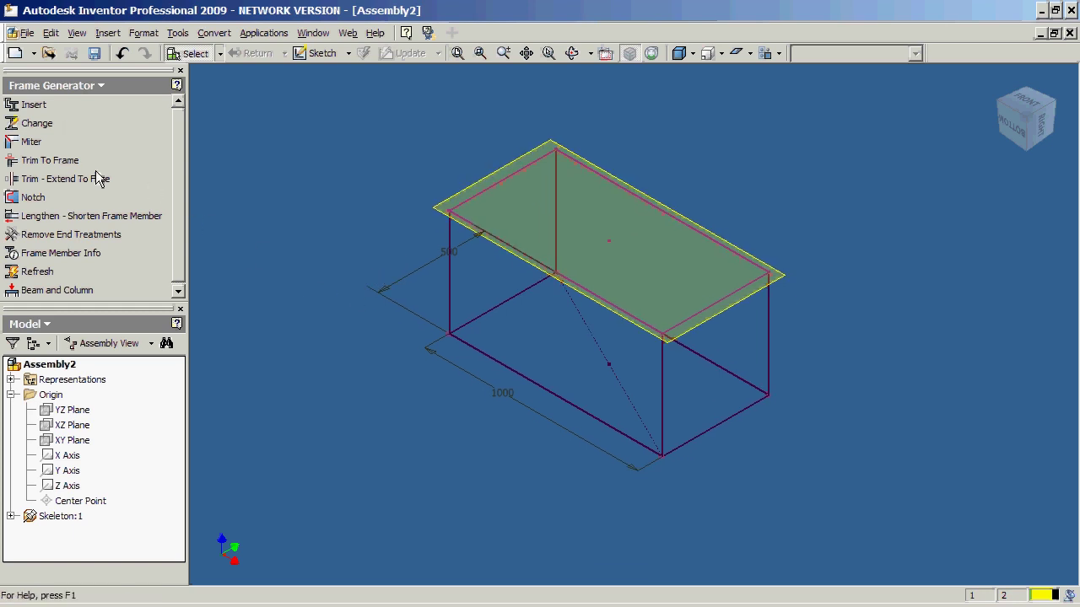
Accept the save prompt from Insert and save the assembly as 'frame' with its skeleton part
click(33, 108)
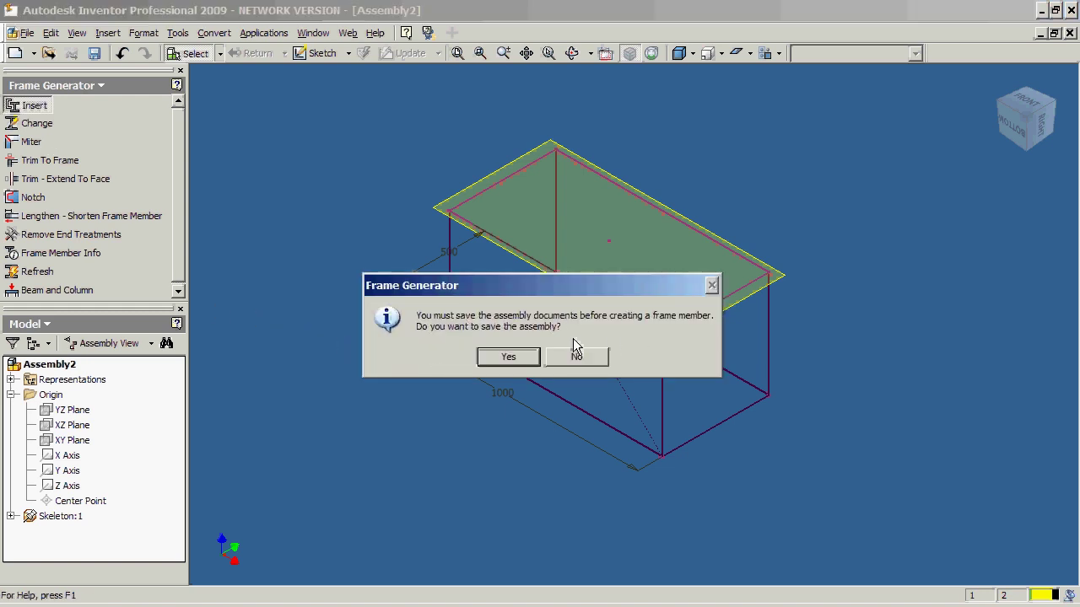
click(508, 357)
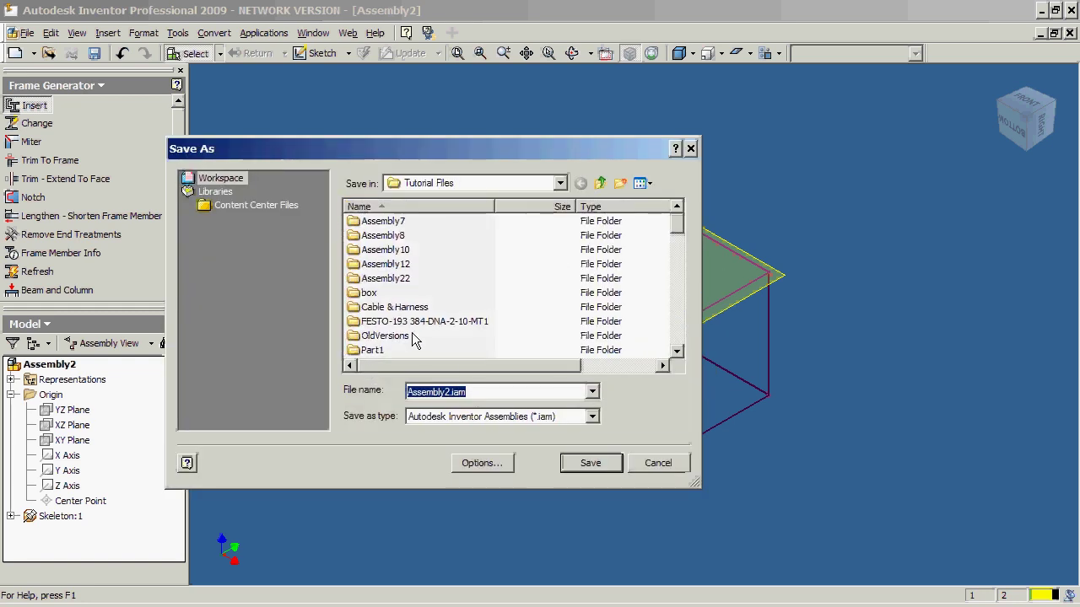
text(frame)
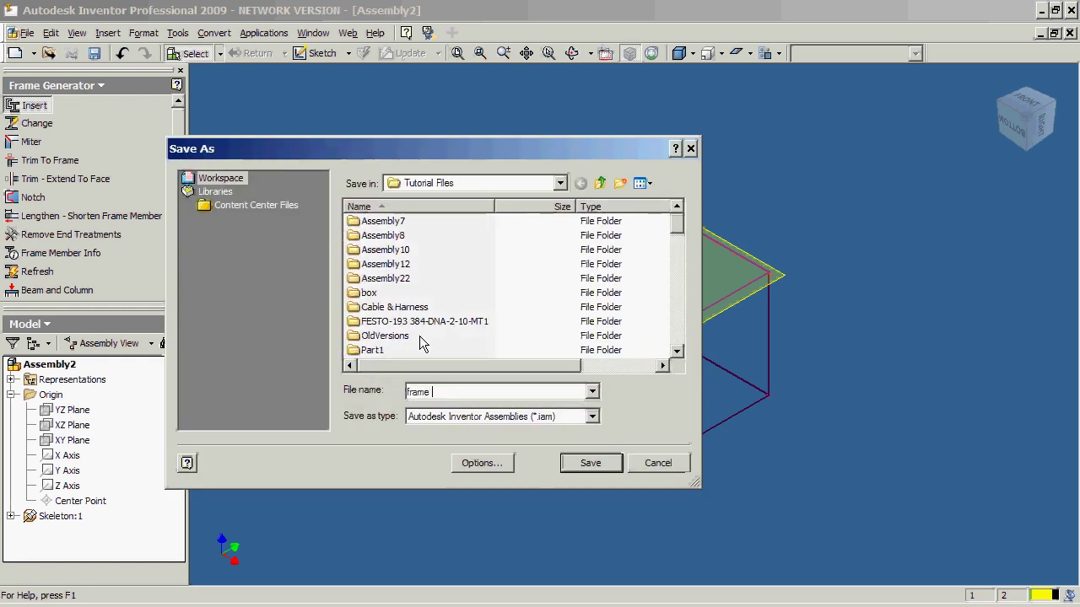
key(BackSpace)
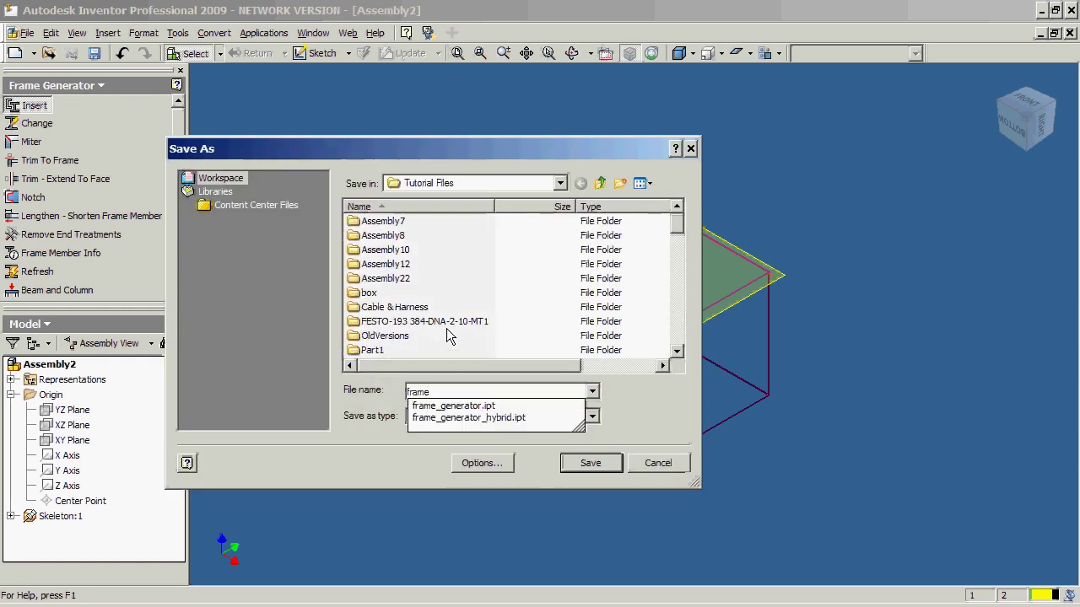
key(Escape)
click(588, 466)
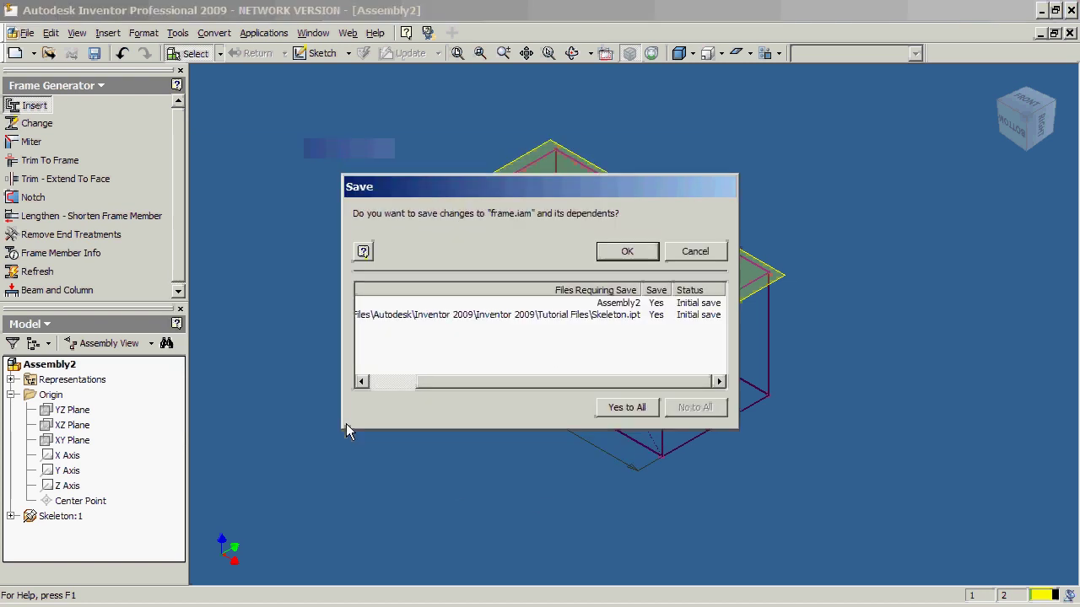
click(604, 253)
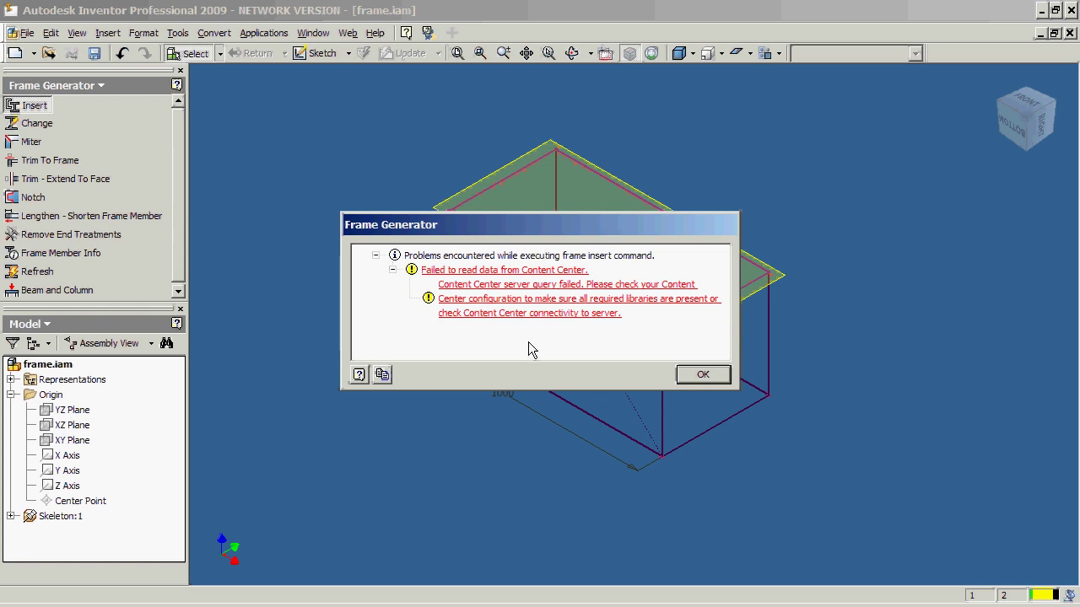
Dismiss the Content Center read error and open the File menu
click(703, 375)
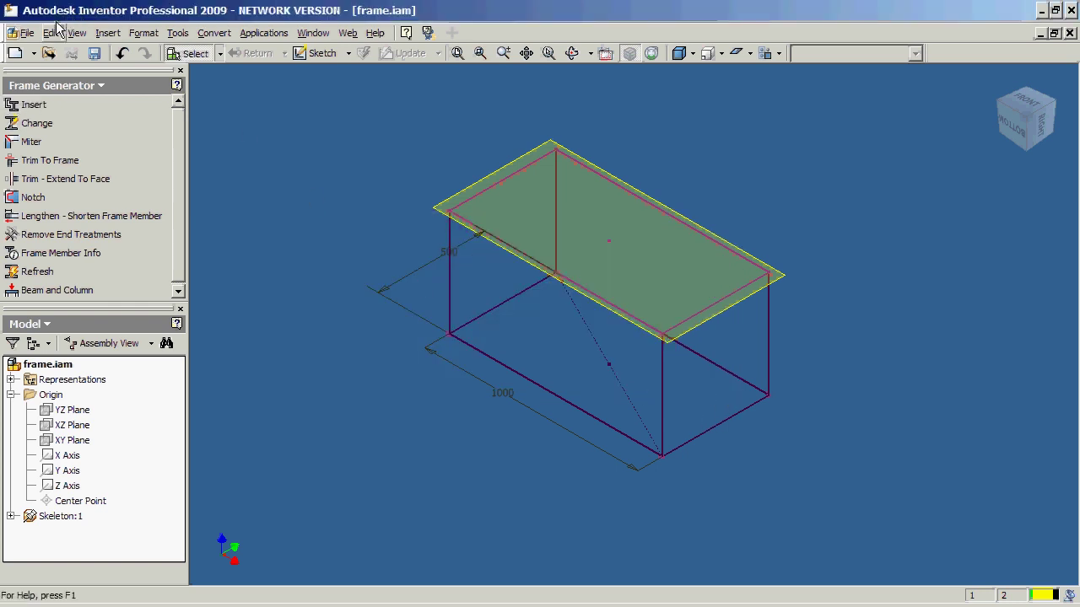
click(27, 32)
Log in to Content Center on server goldmine as a read-only library user via Data Management Server
mouse_move(79, 271)
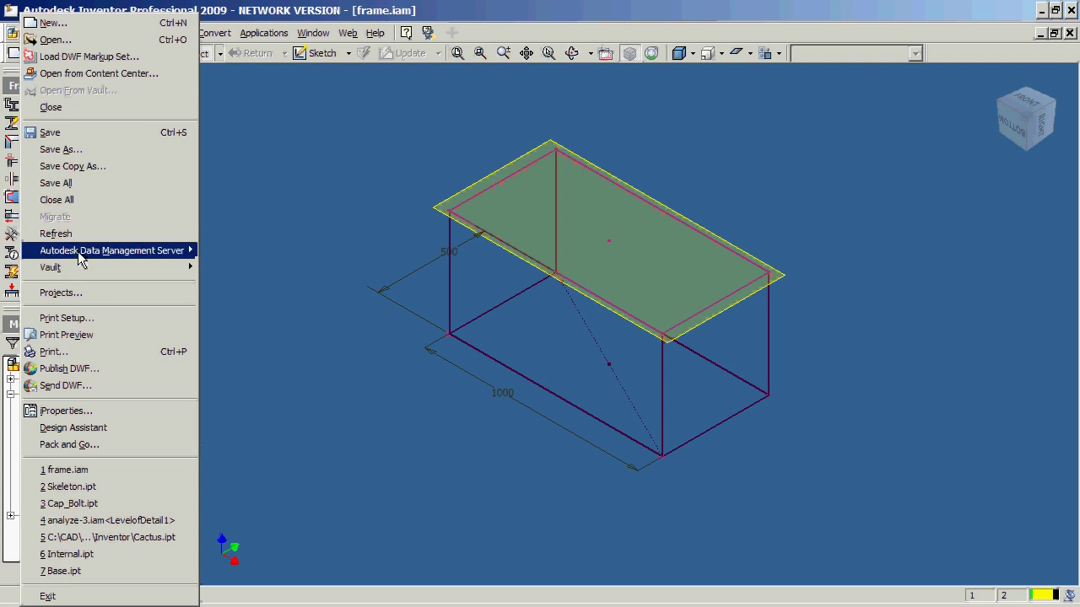
mouse_move(76, 250)
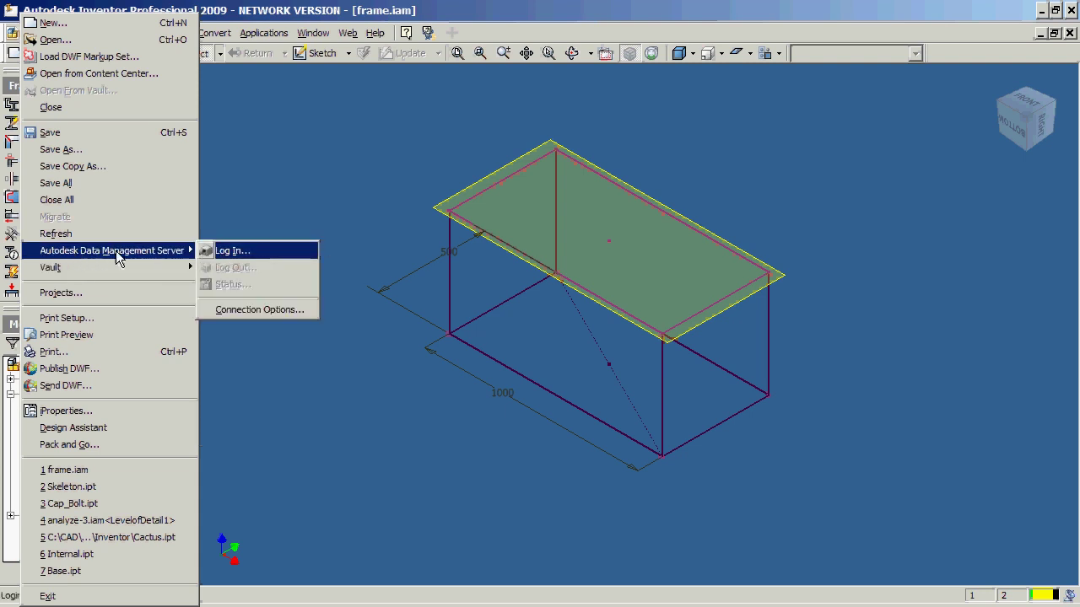
click(238, 255)
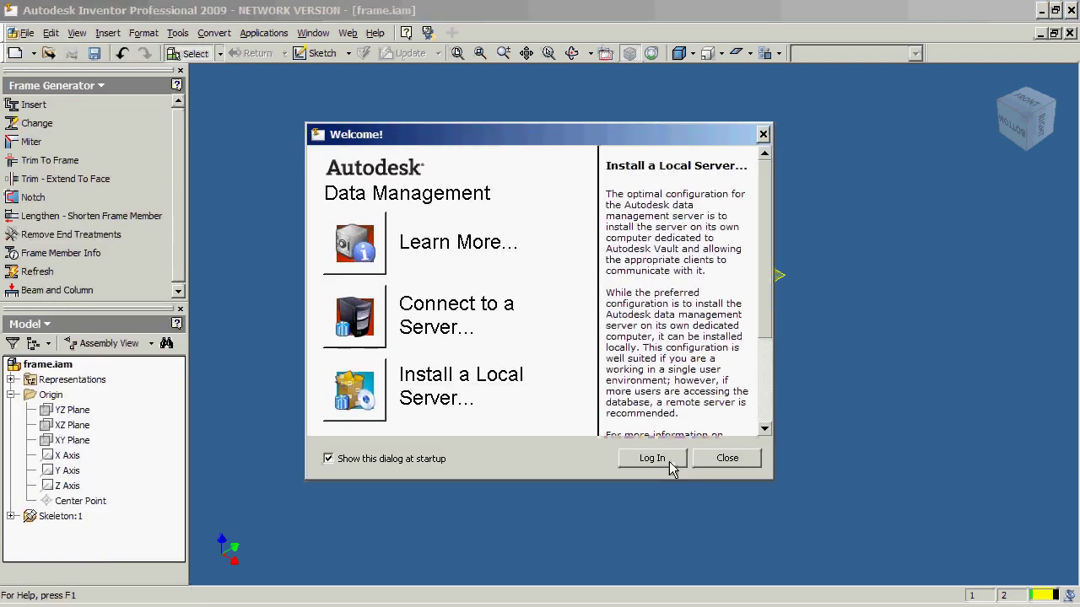
click(649, 458)
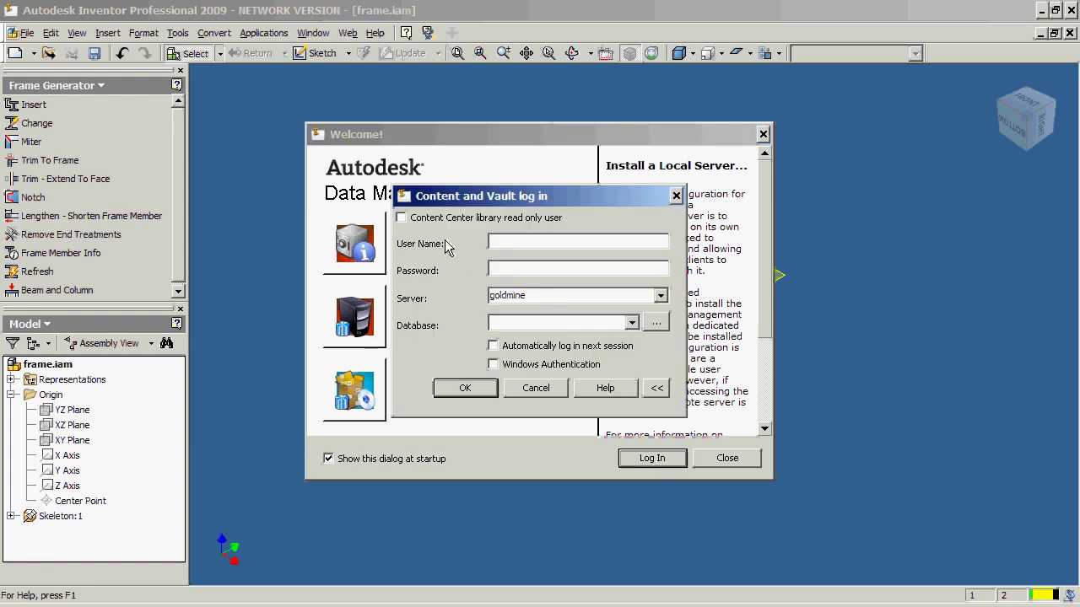
click(430, 219)
drag(544, 296, 524, 292)
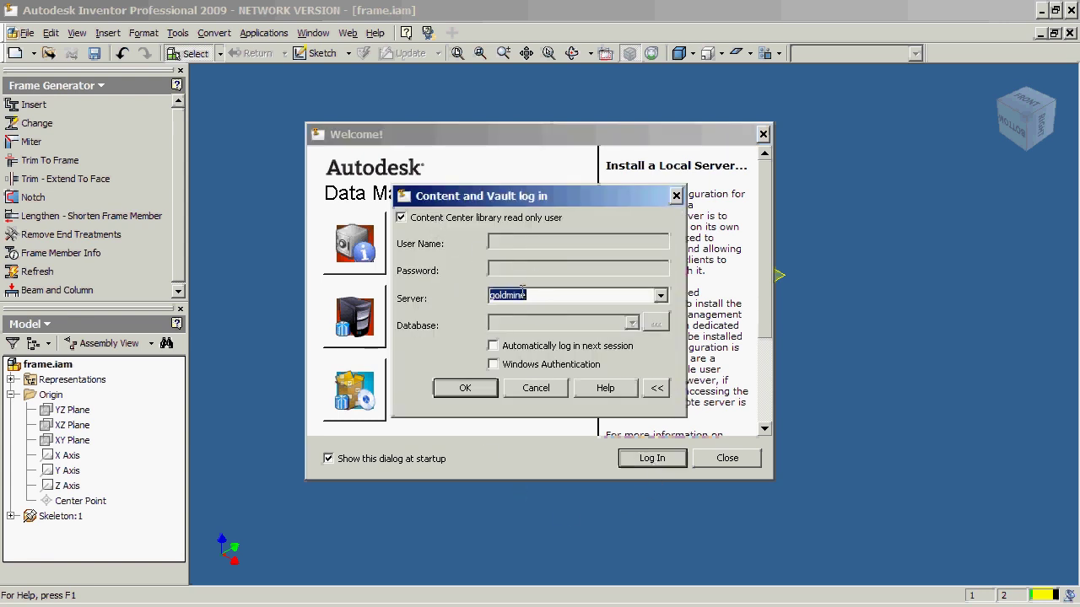
click(463, 390)
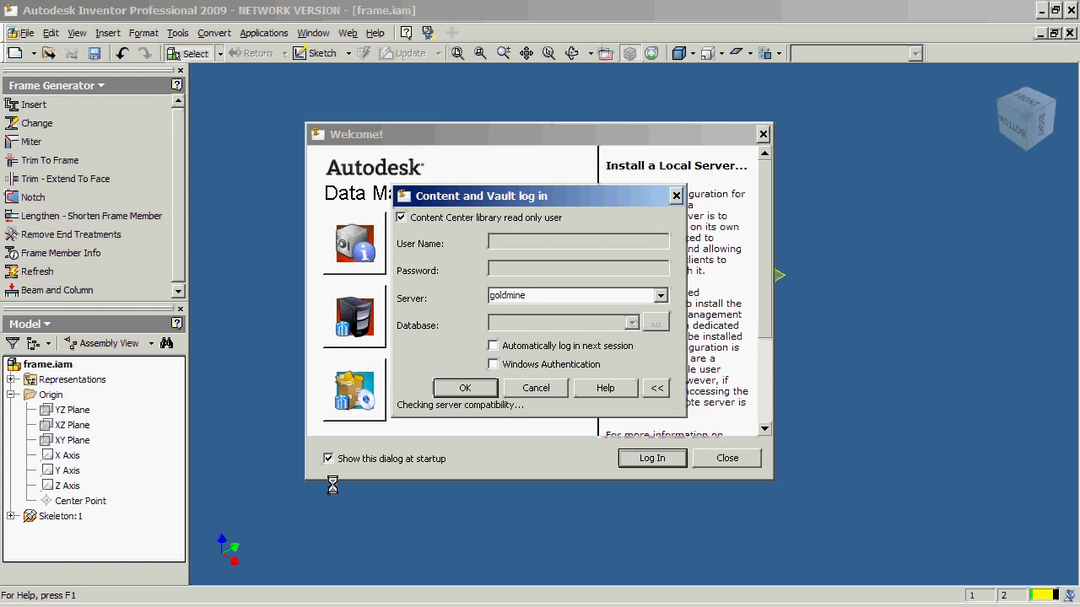
Open the frame member Insert dialog and move it to the upper left
click(34, 107)
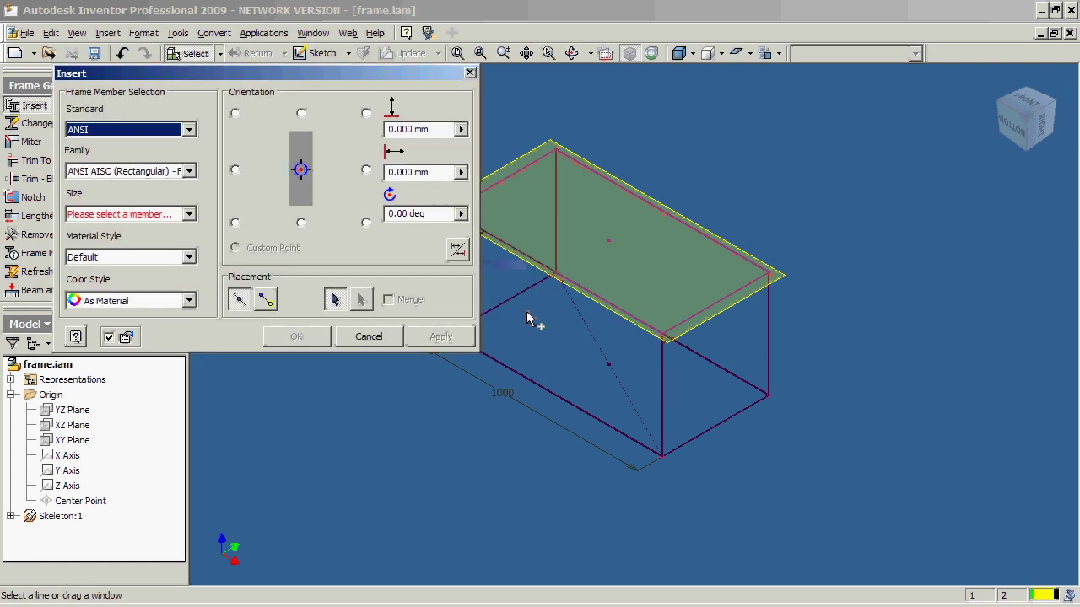
scroll(556, 354, up, 3)
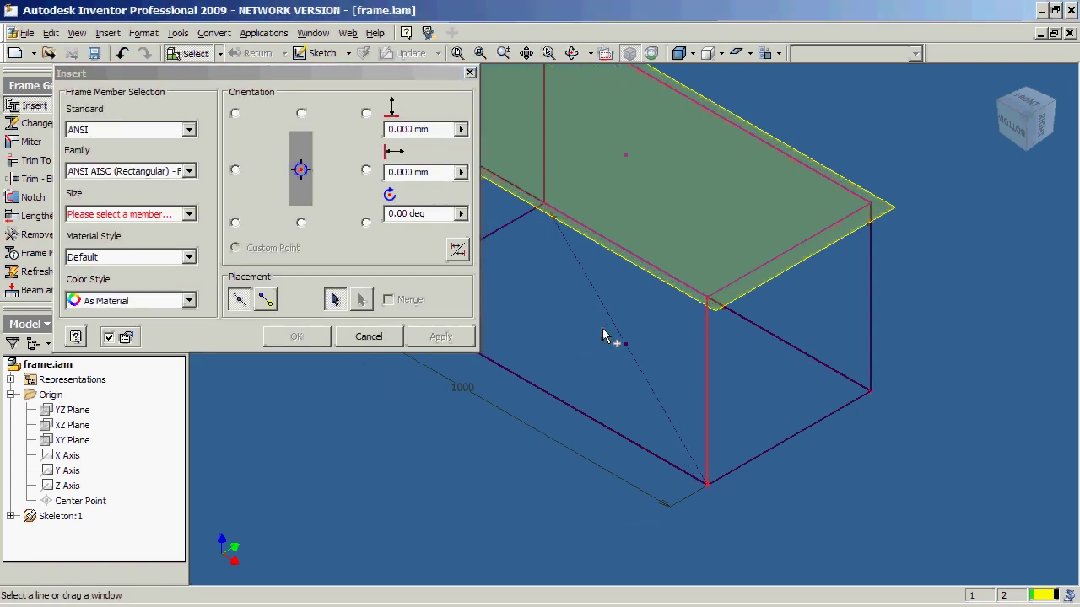
scroll(641, 335, down, 3)
drag(170, 78, 142, 40)
Keep the ANSI standard, choose the ANSI AISC (Square) - Tube family, and list its sizes
click(61, 93)
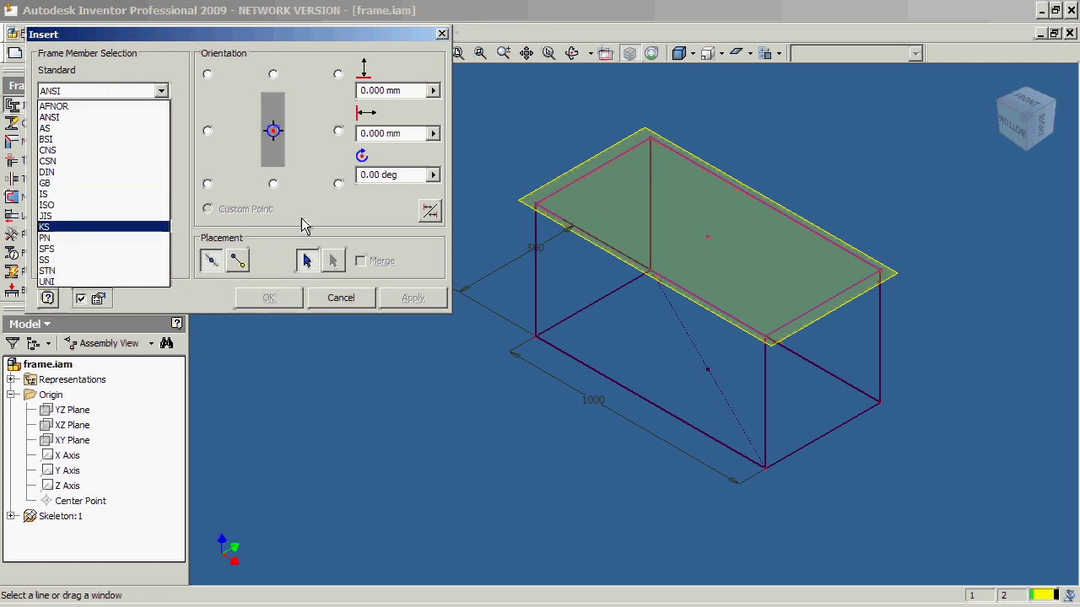
click(297, 233)
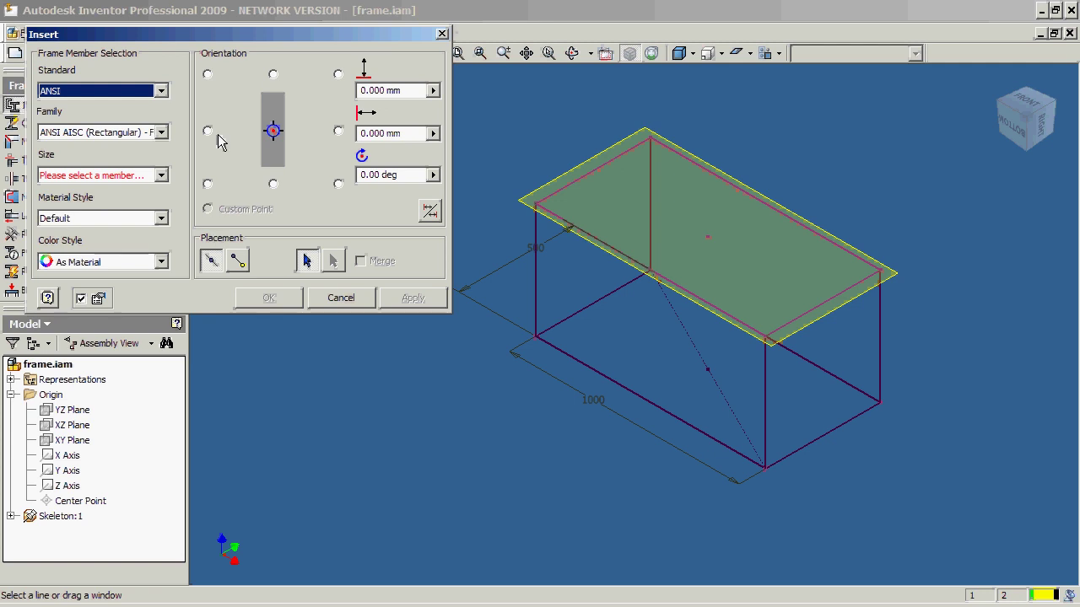
click(124, 135)
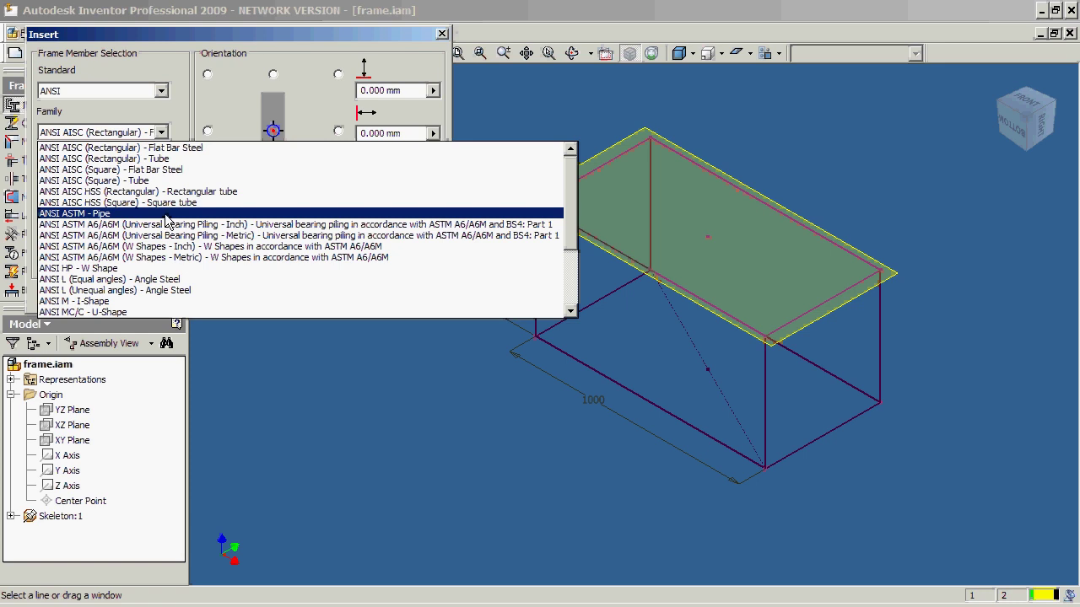
click(162, 180)
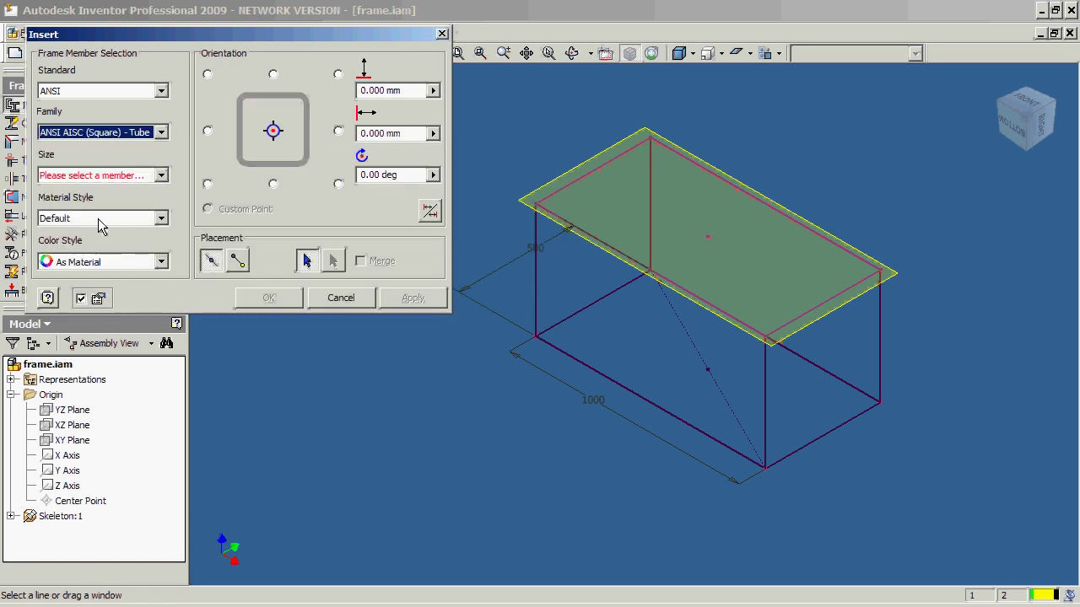
click(90, 174)
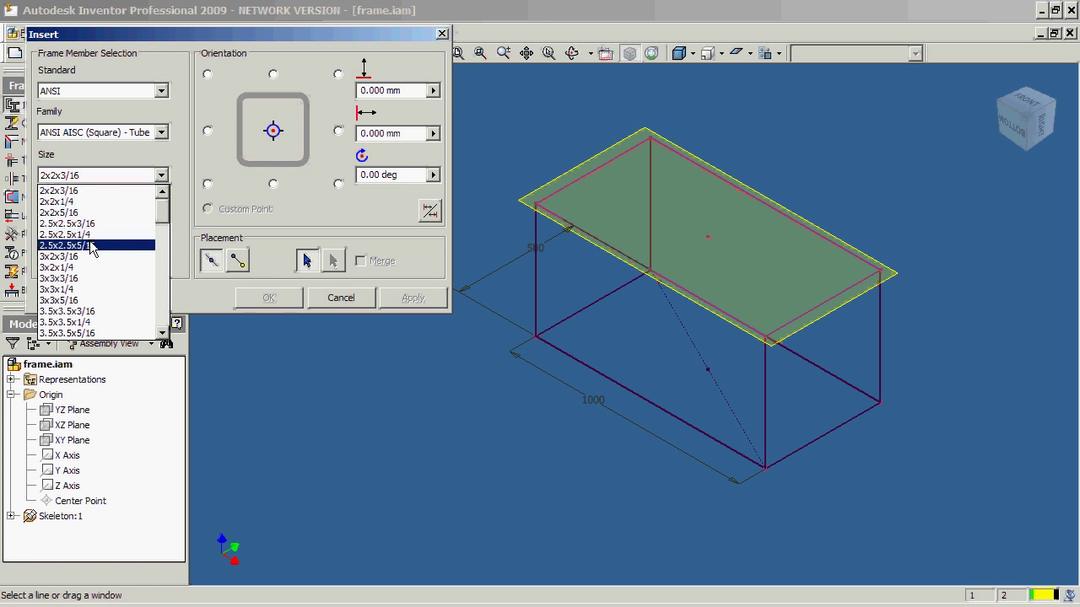
Pick 3x3x1/4 tube size, trial-place tubes on the bottom edges, then cancel those placements
click(76, 289)
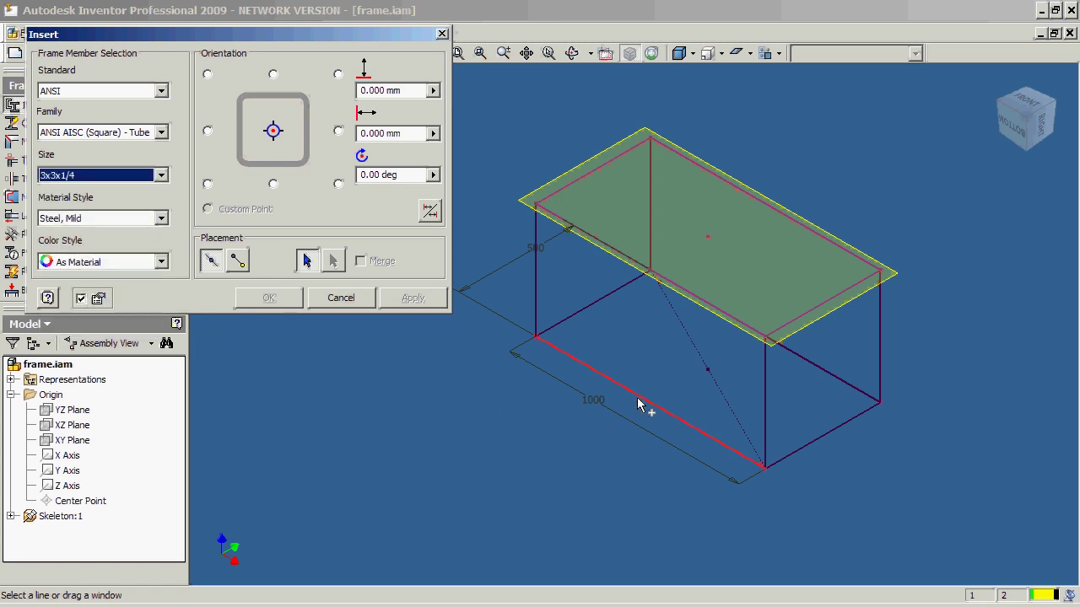
click(597, 372)
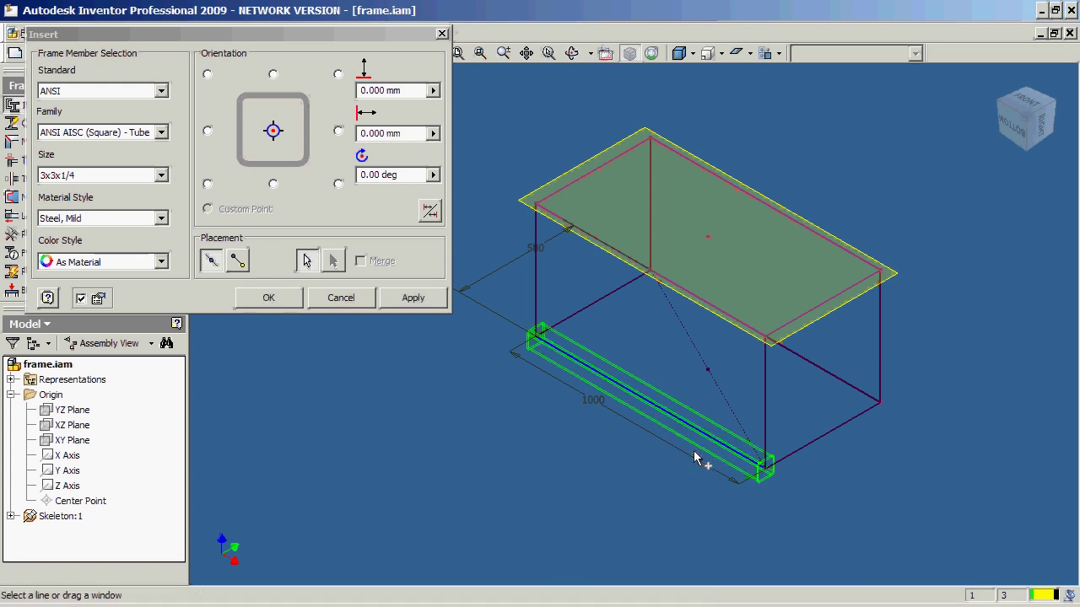
click(579, 321)
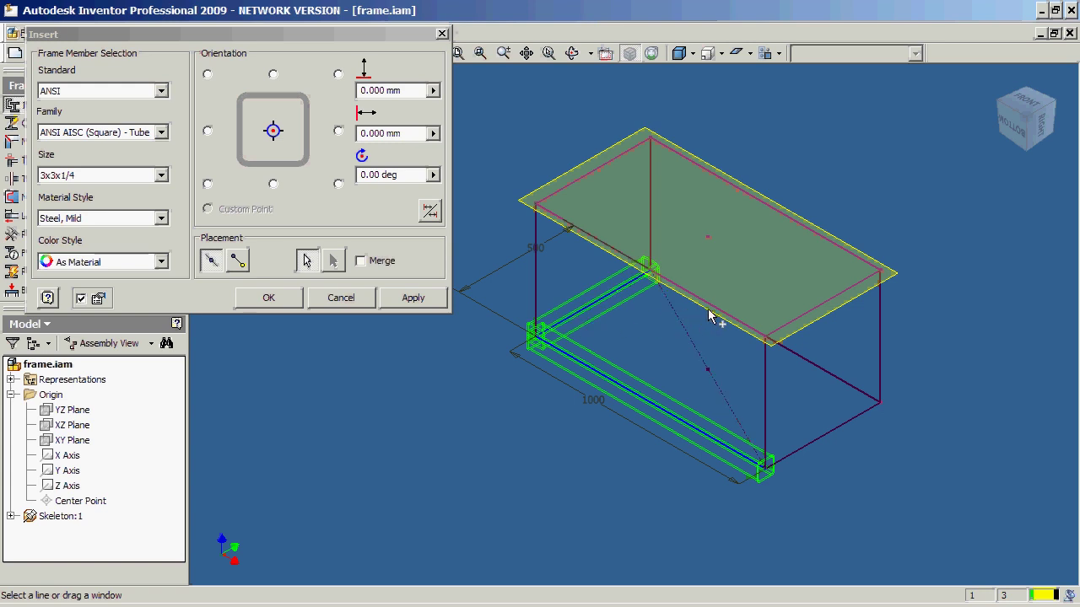
click(708, 310)
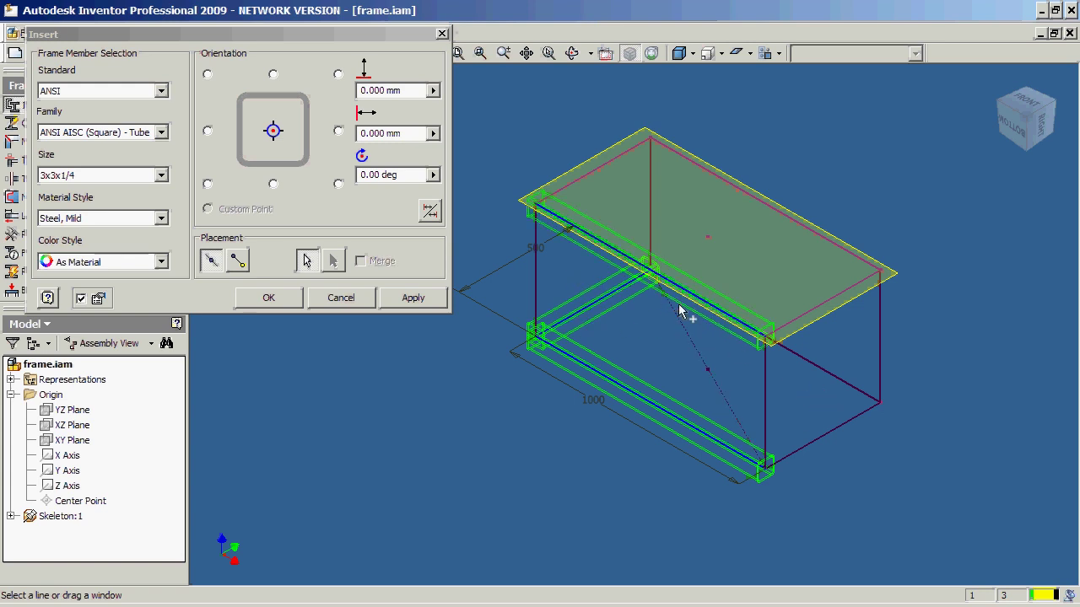
click(823, 377)
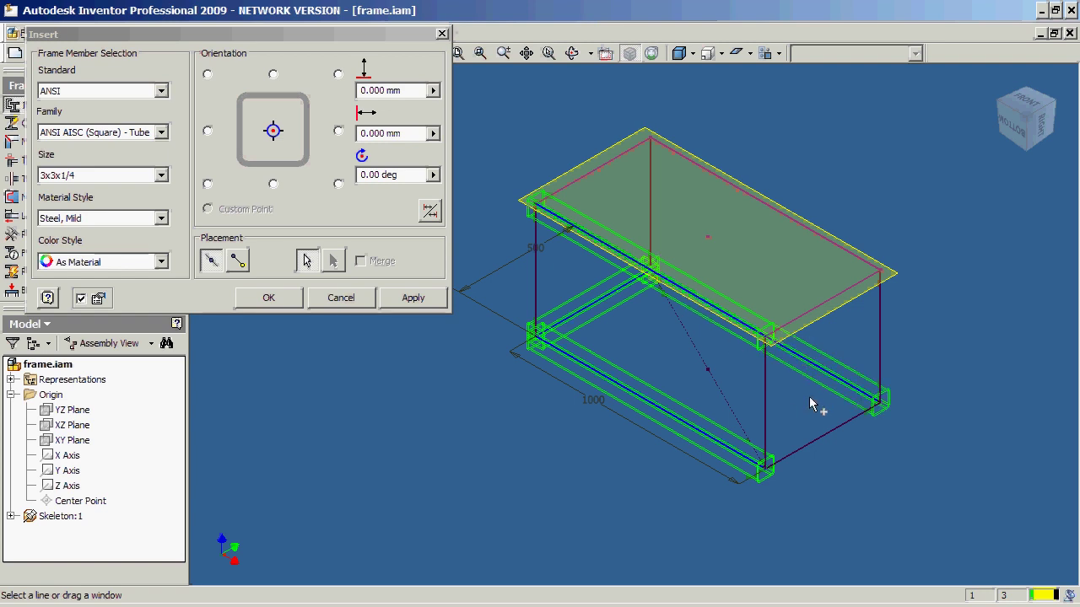
click(827, 447)
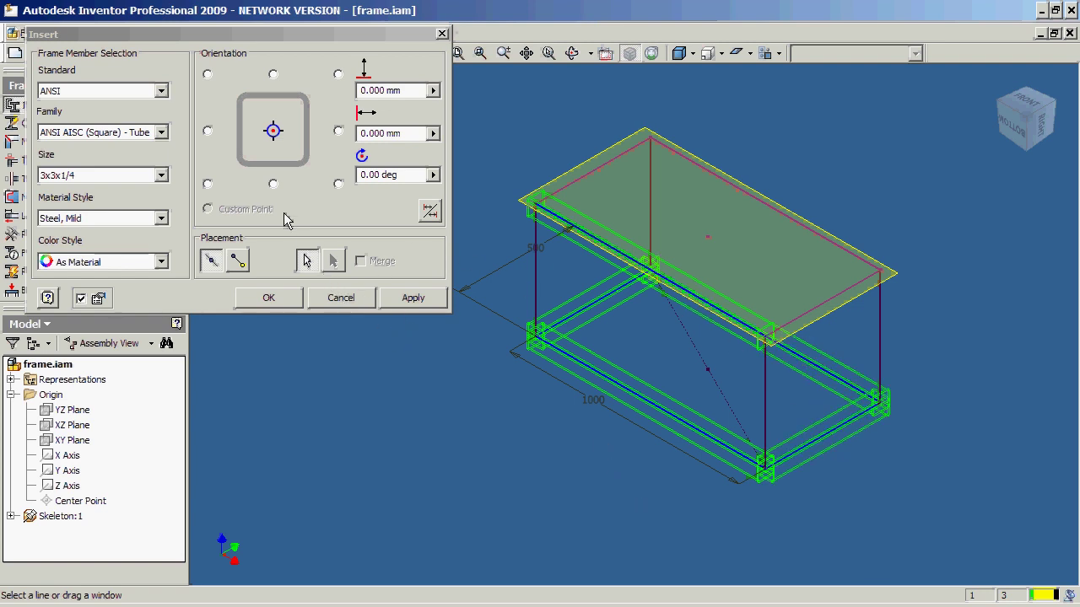
click(341, 299)
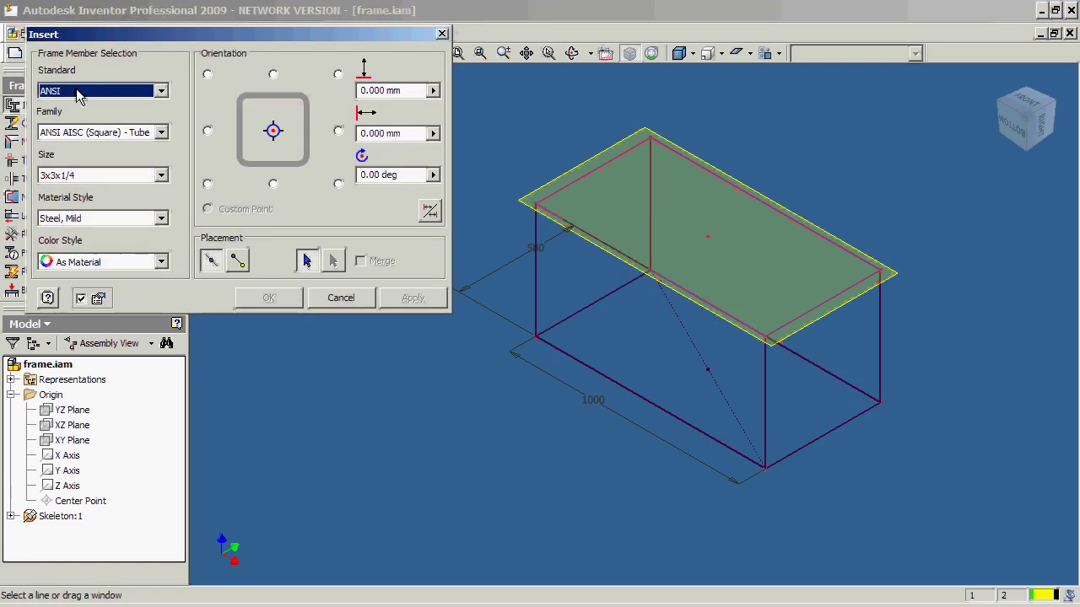
Change the size to 2x2x5/16 and add tubes on the four bottom edges
click(161, 174)
click(162, 196)
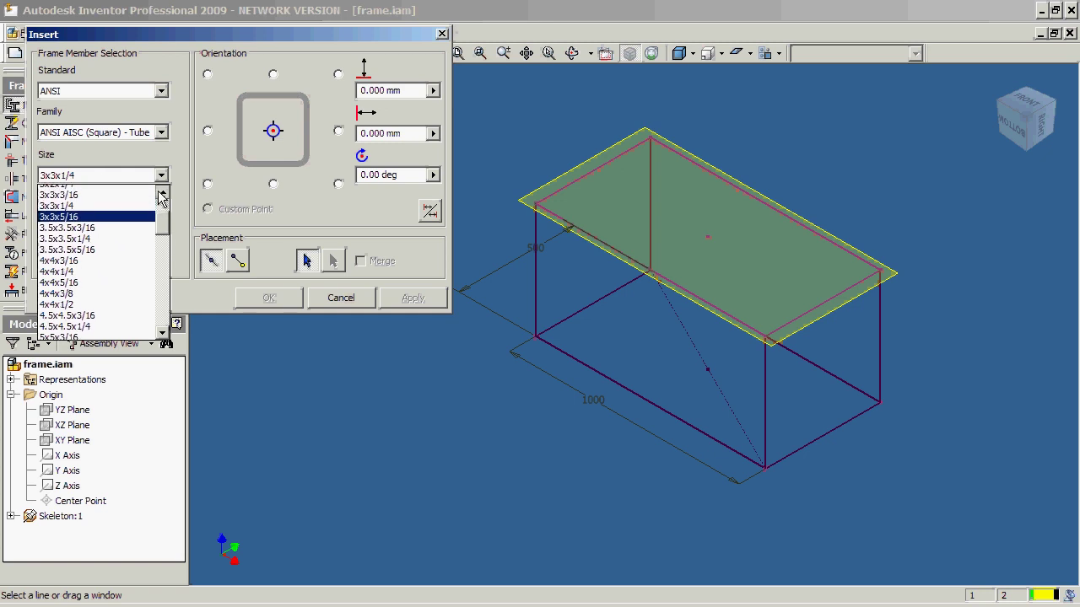
scroll(162, 195, up, 5)
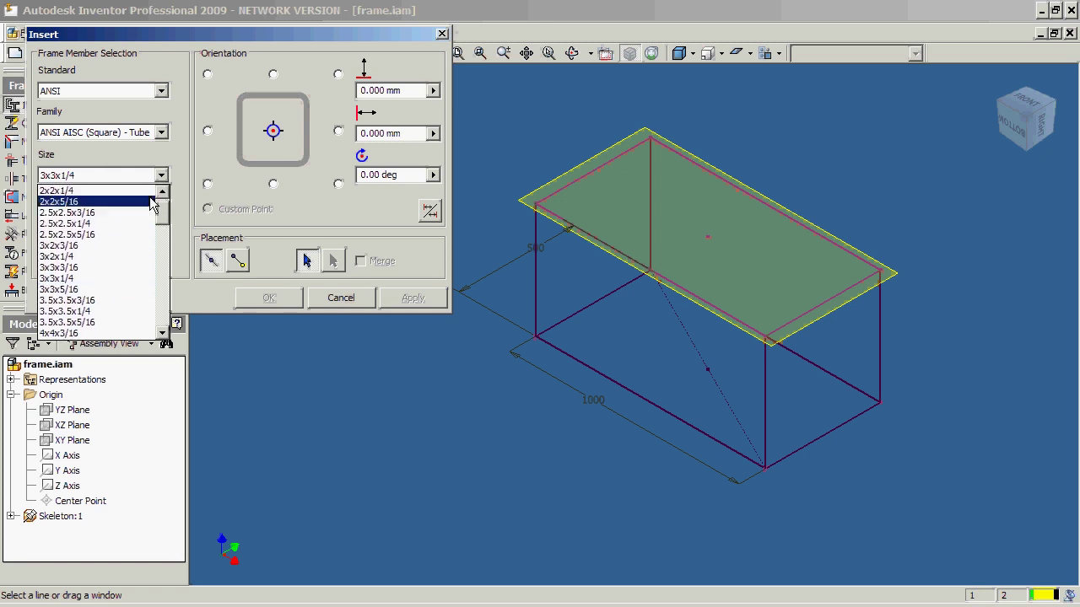
click(93, 205)
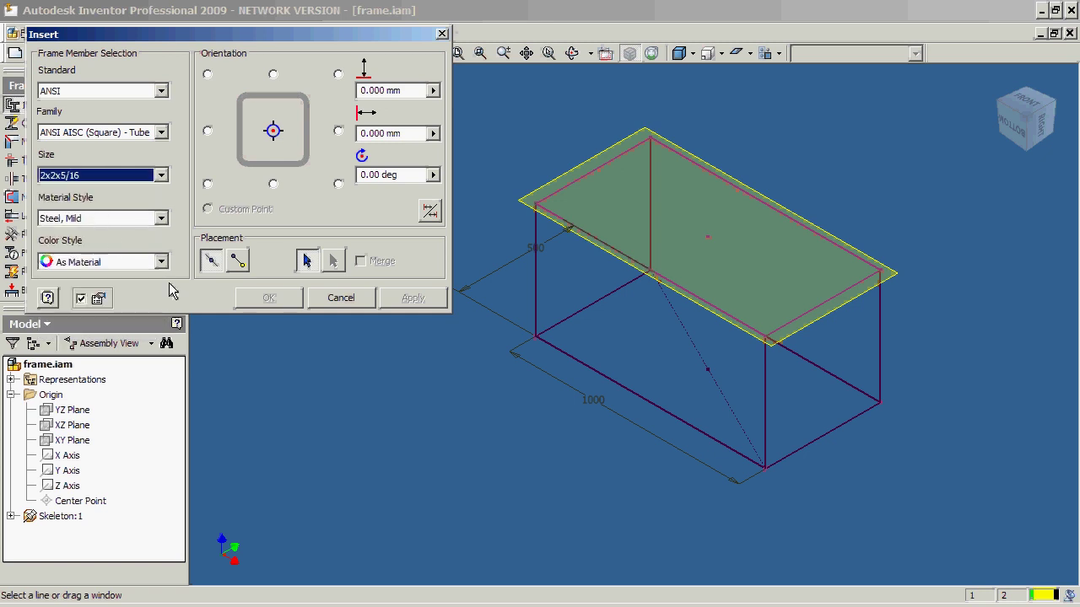
click(650, 402)
click(597, 303)
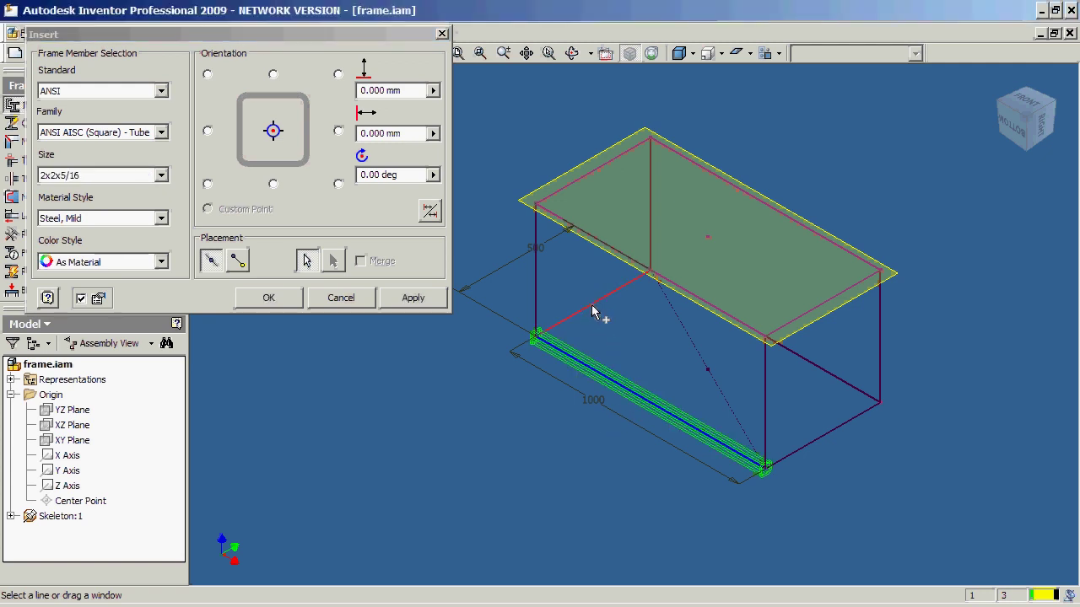
click(832, 373)
click(849, 422)
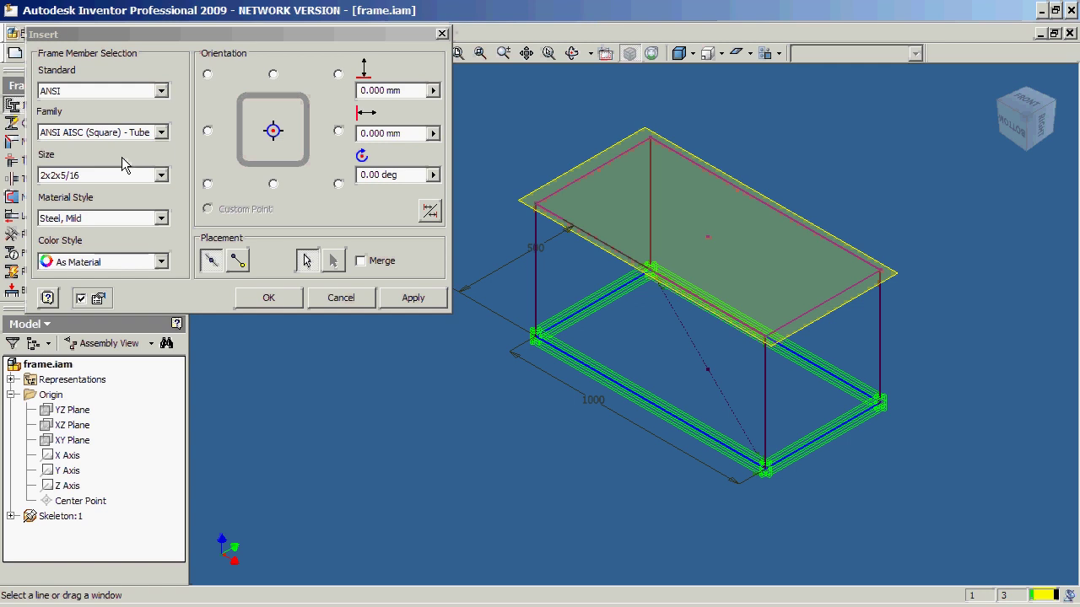
Add tubes along the four top edges and the four vertical edges
click(569, 228)
click(579, 187)
click(707, 173)
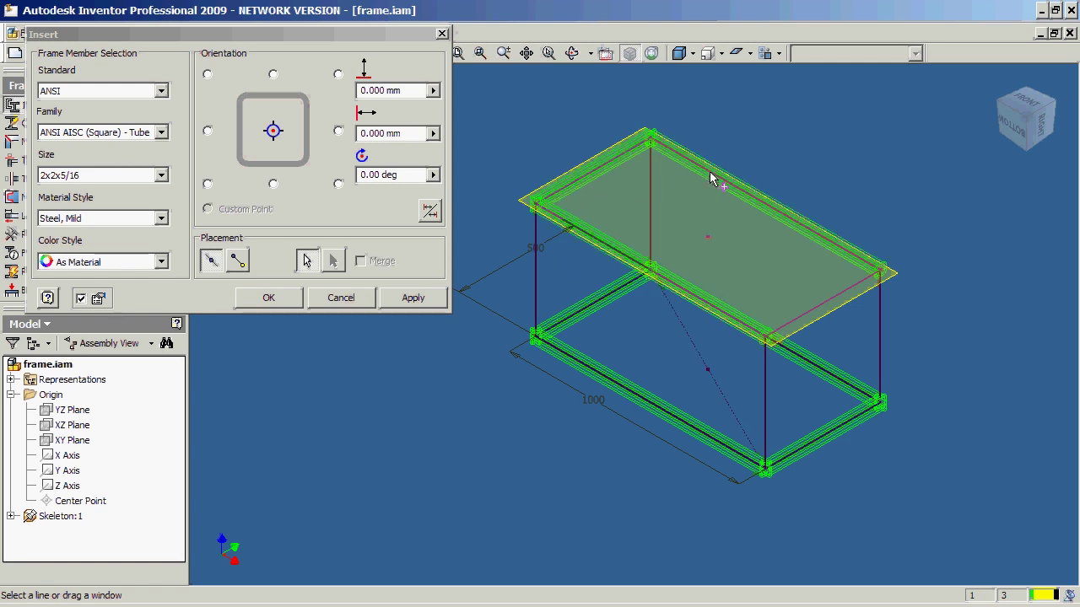
click(841, 300)
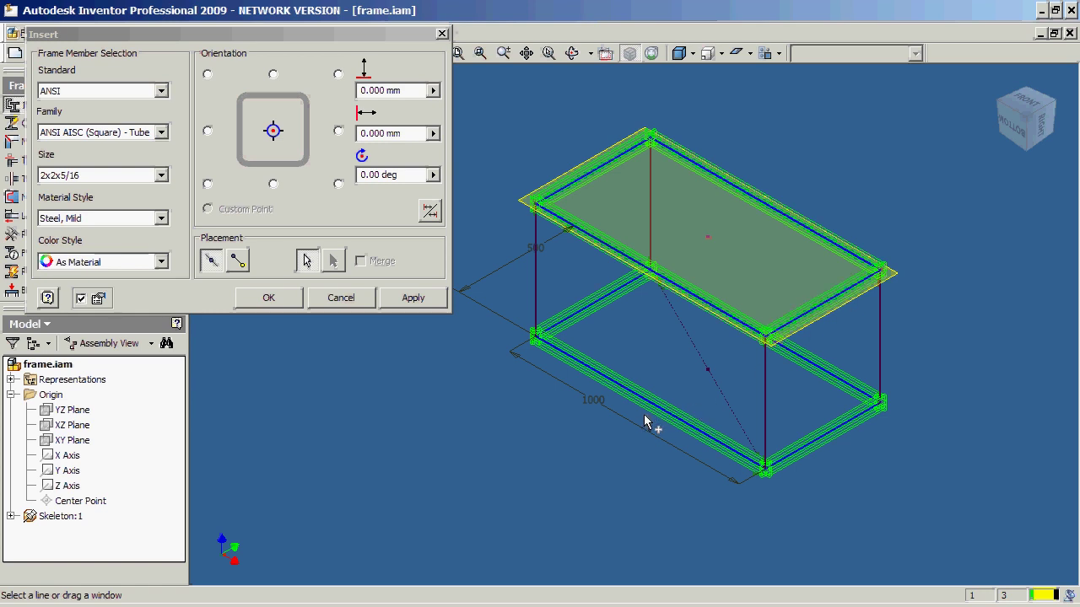
click(535, 283)
click(654, 218)
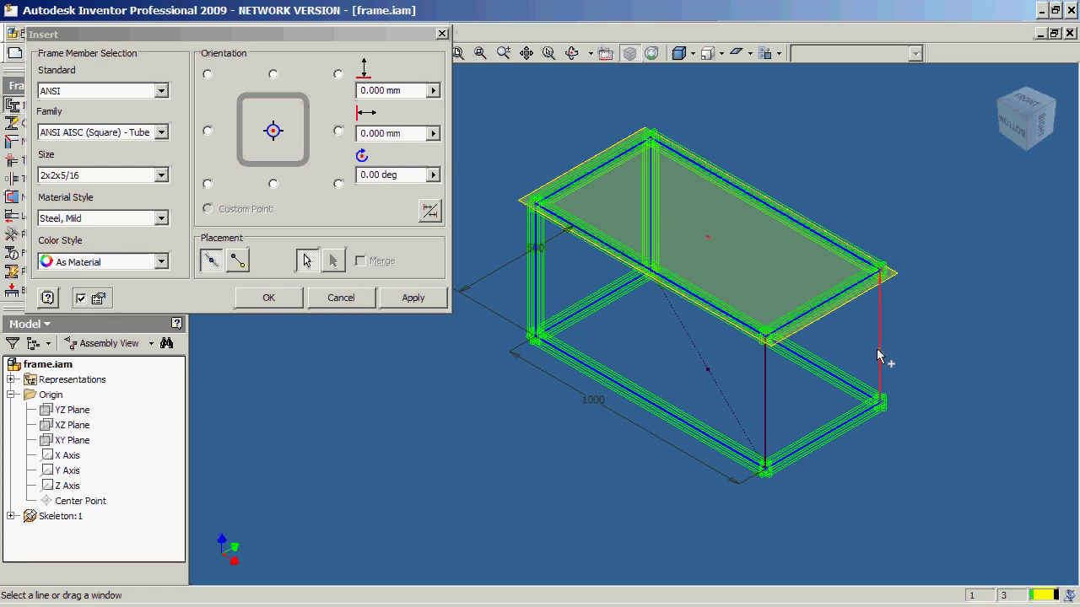
click(877, 357)
click(767, 397)
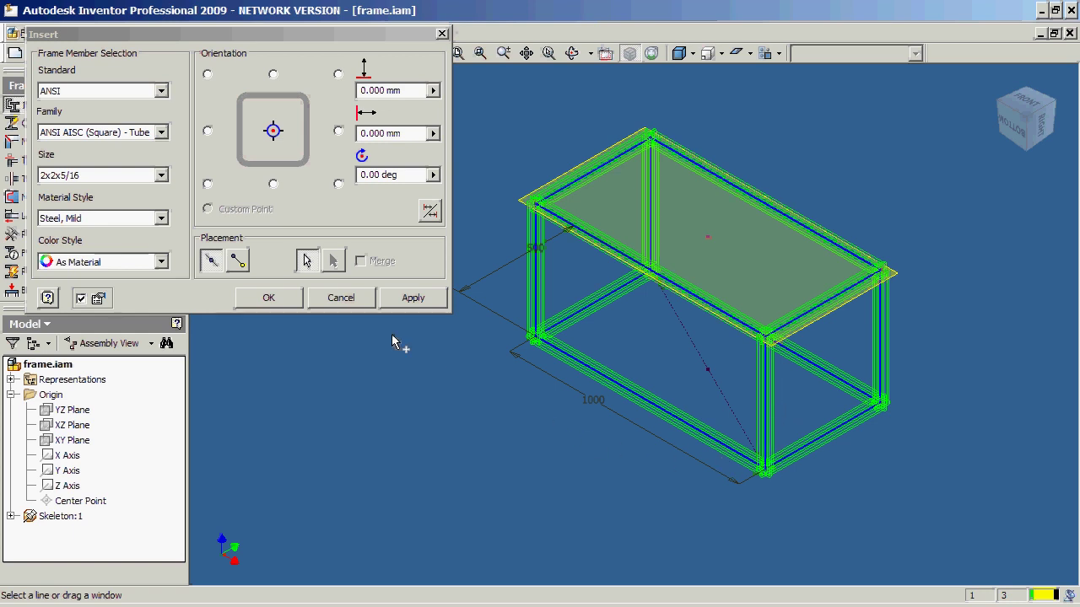
Insert the twelve members as a new frame, accepting default frame and member file names
click(270, 300)
click(383, 280)
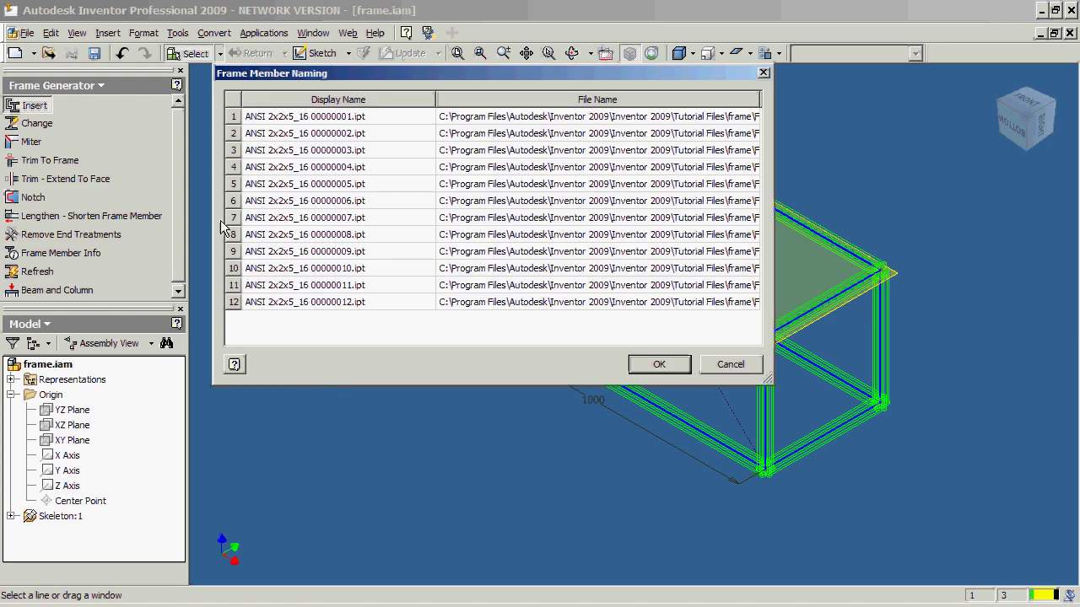
click(658, 364)
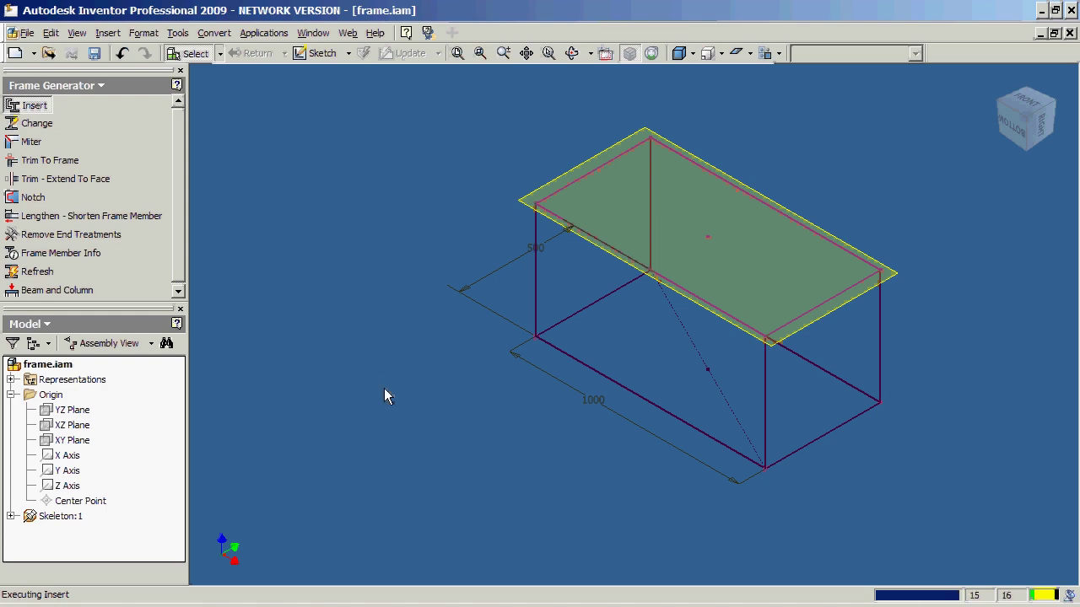
Zoom and pan around the finished Frame0001 tube frame to inspect it
scroll(624, 352, up, 5)
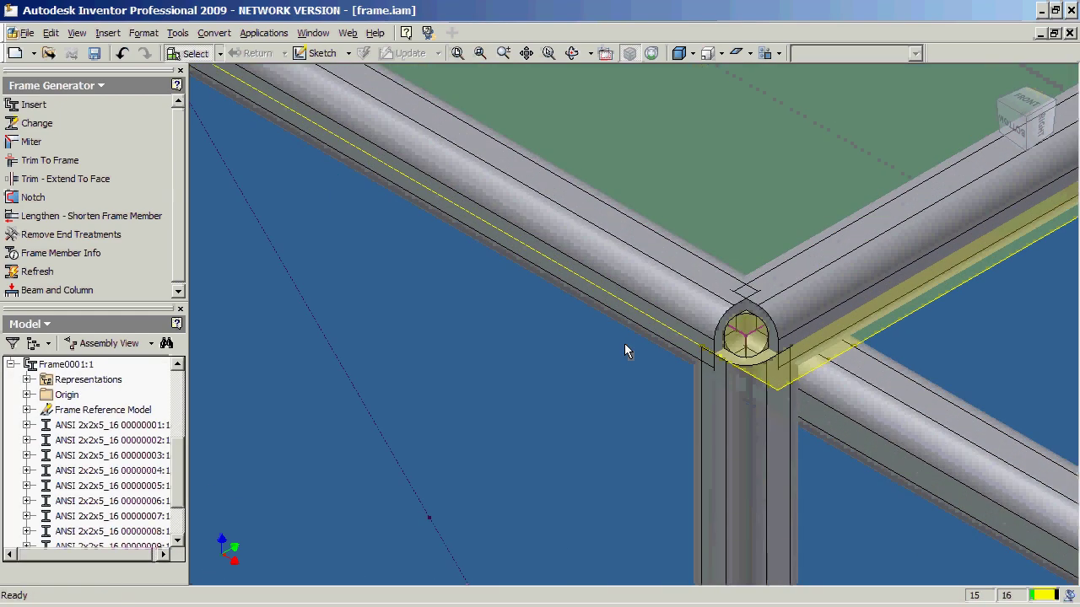
scroll(591, 360, down, 2)
middle_drag(620, 358, 460, 68)
scroll(579, 294, down, 3)
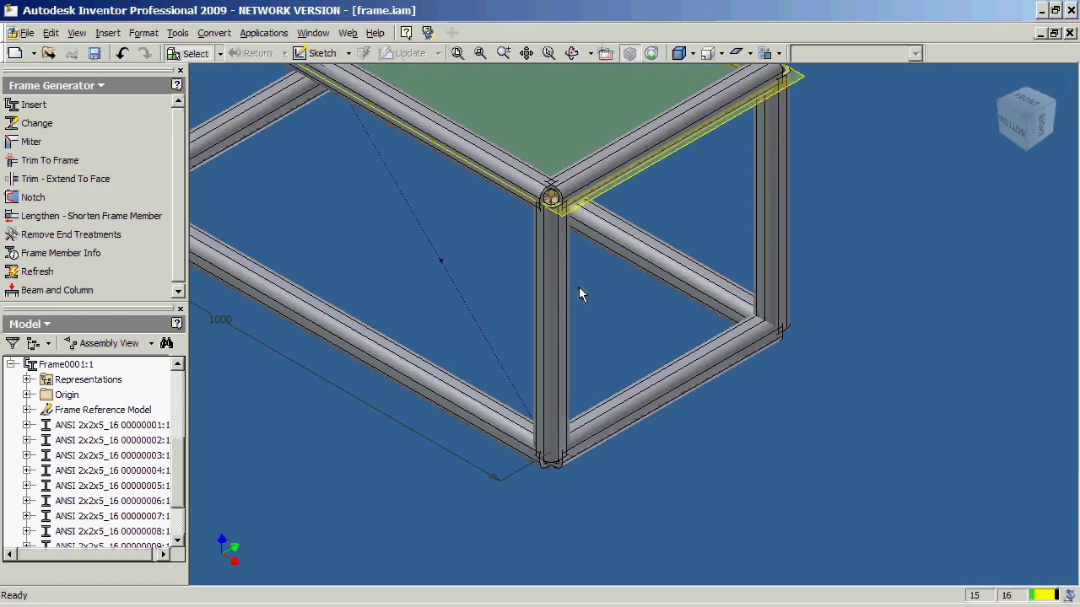
middle_drag(579, 294, 696, 354)
middle_drag(596, 295, 636, 347)
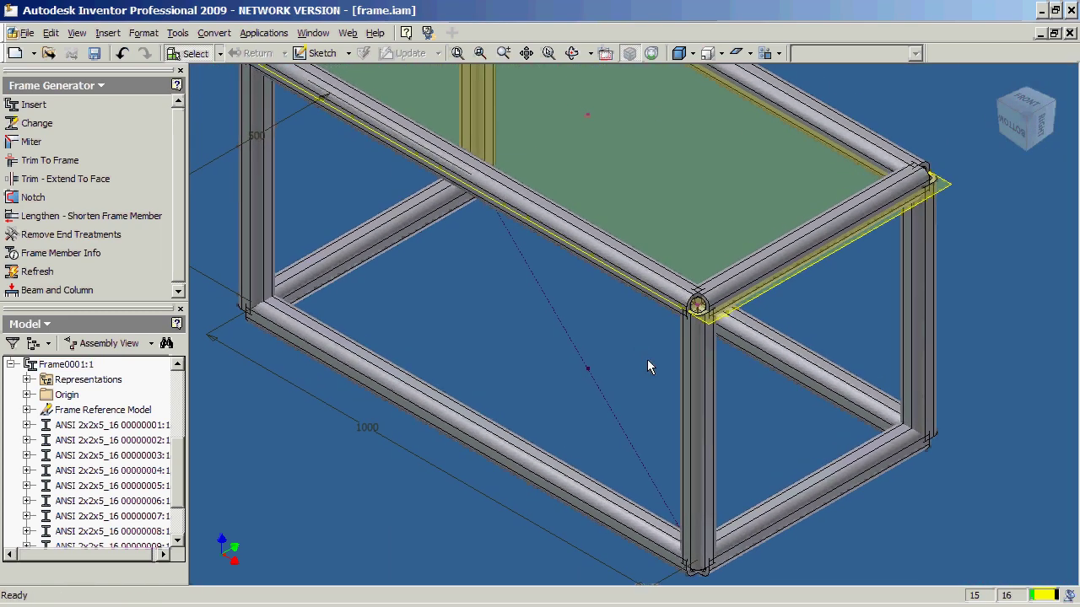